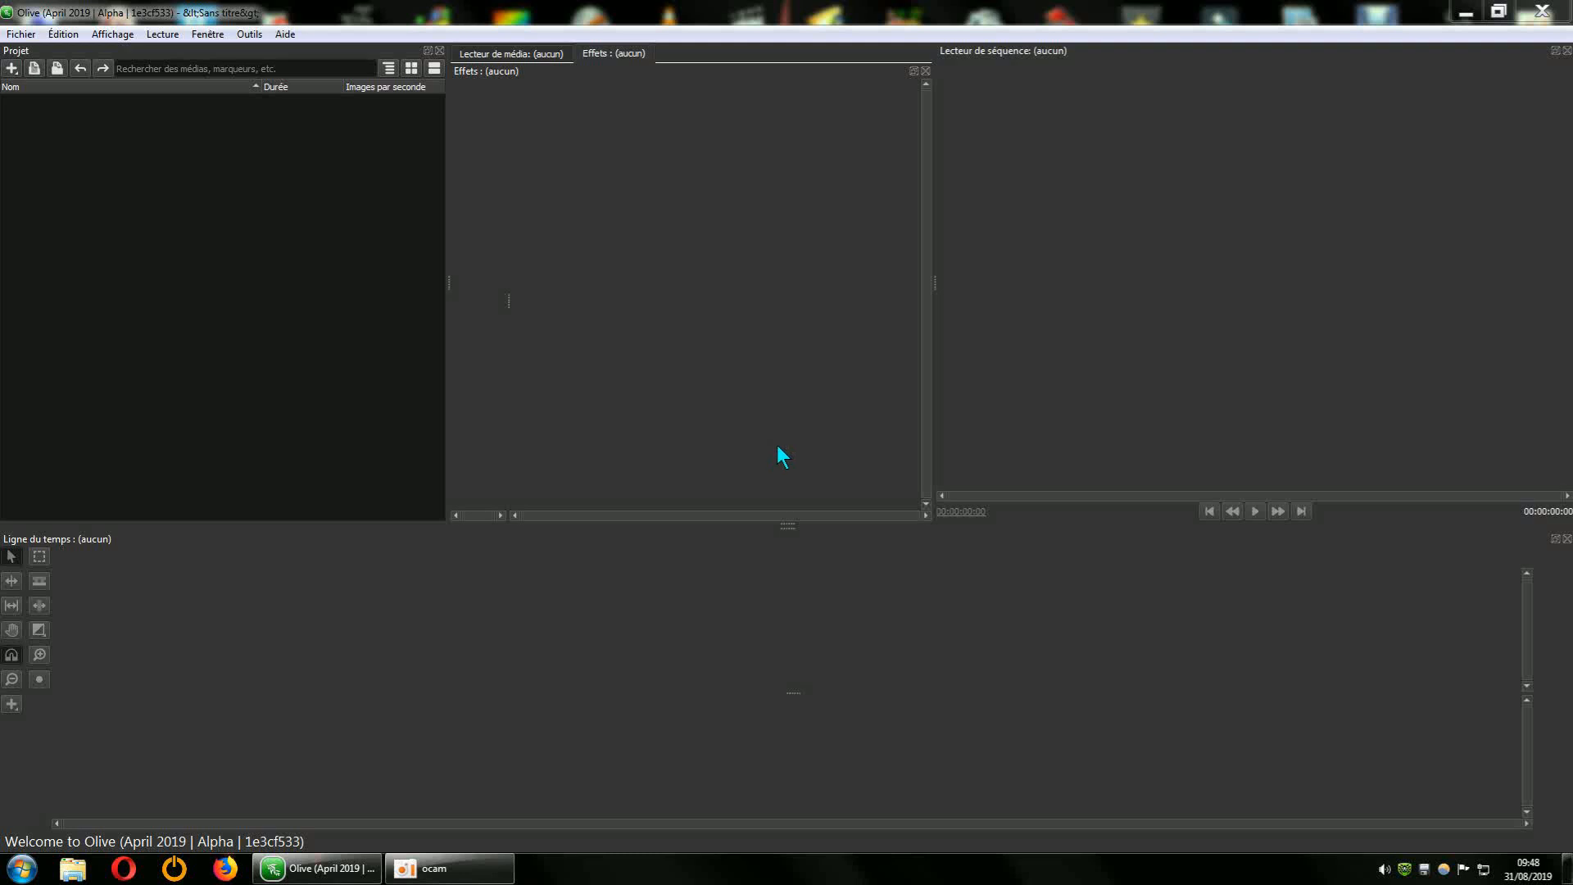
left_click(1466, 12)
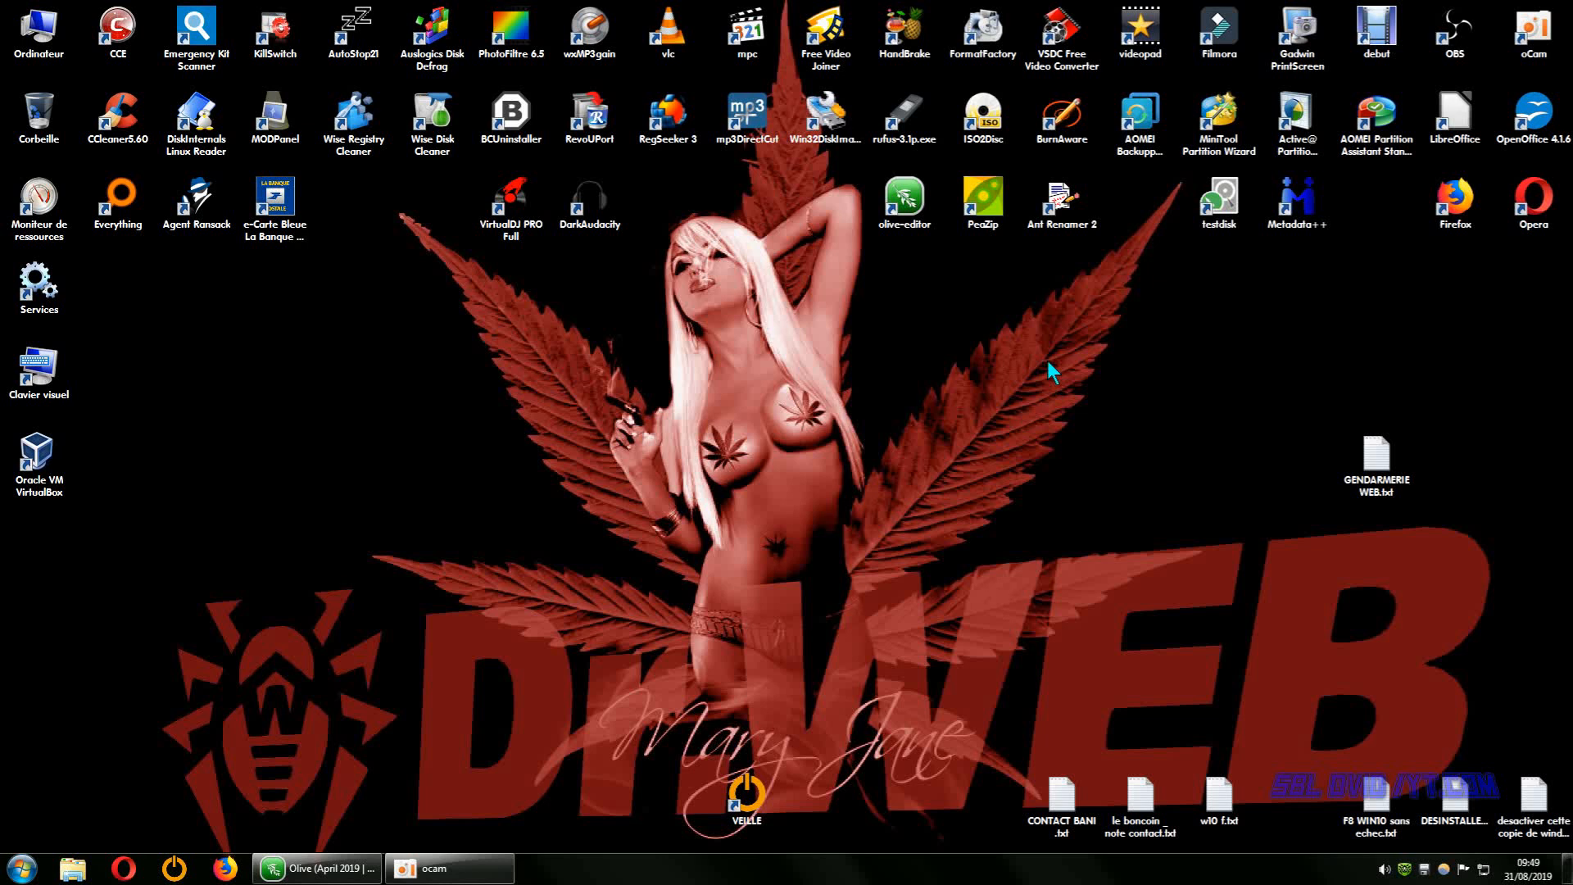
left_click(327, 875)
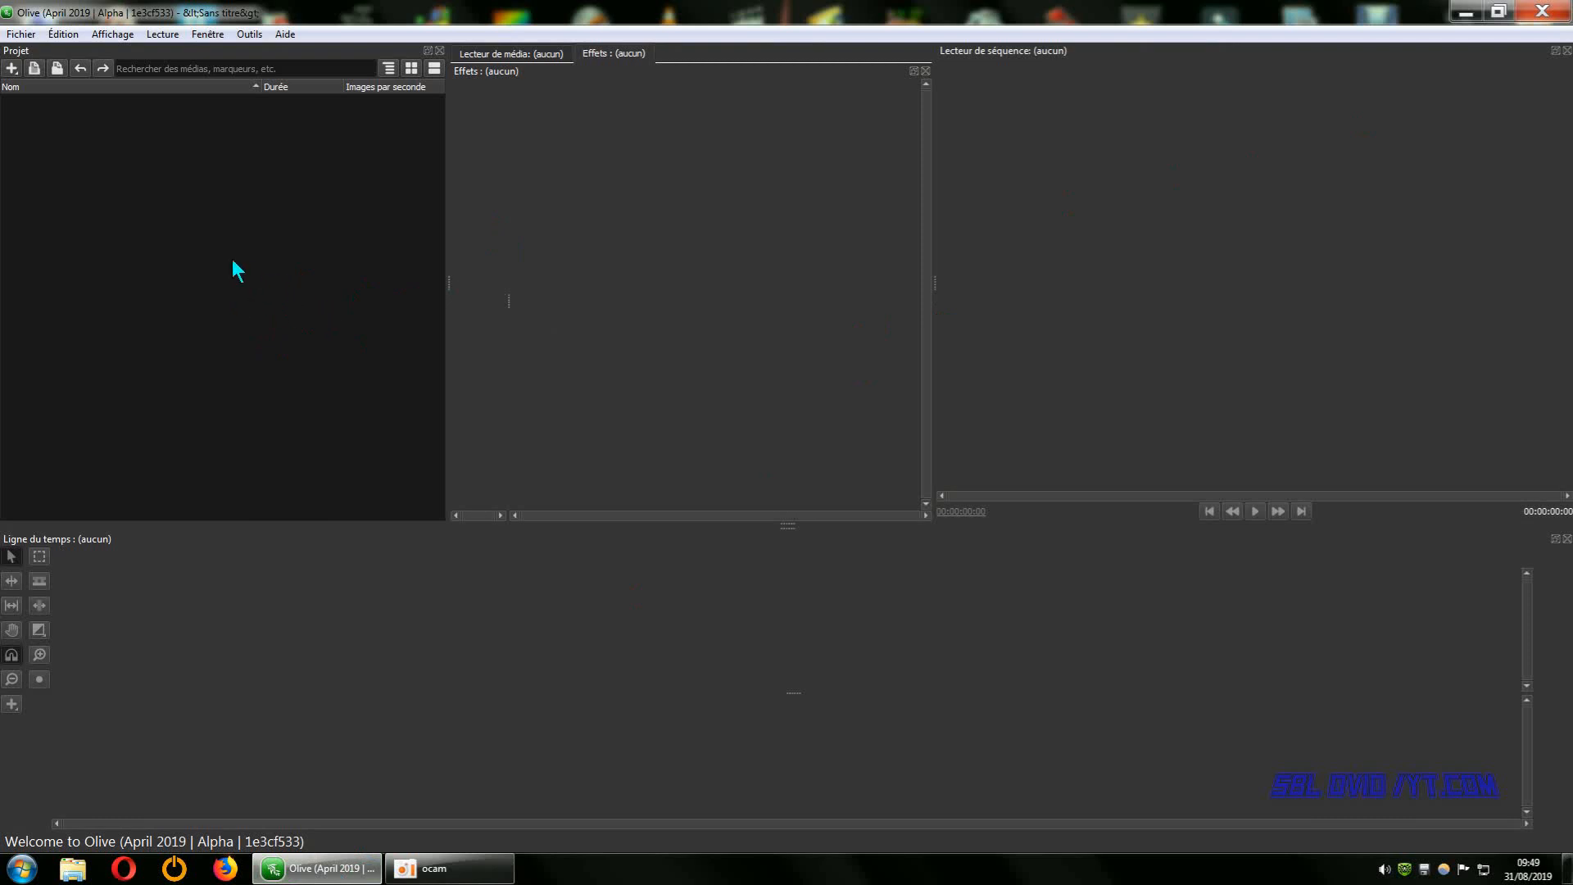
right_click(271, 280)
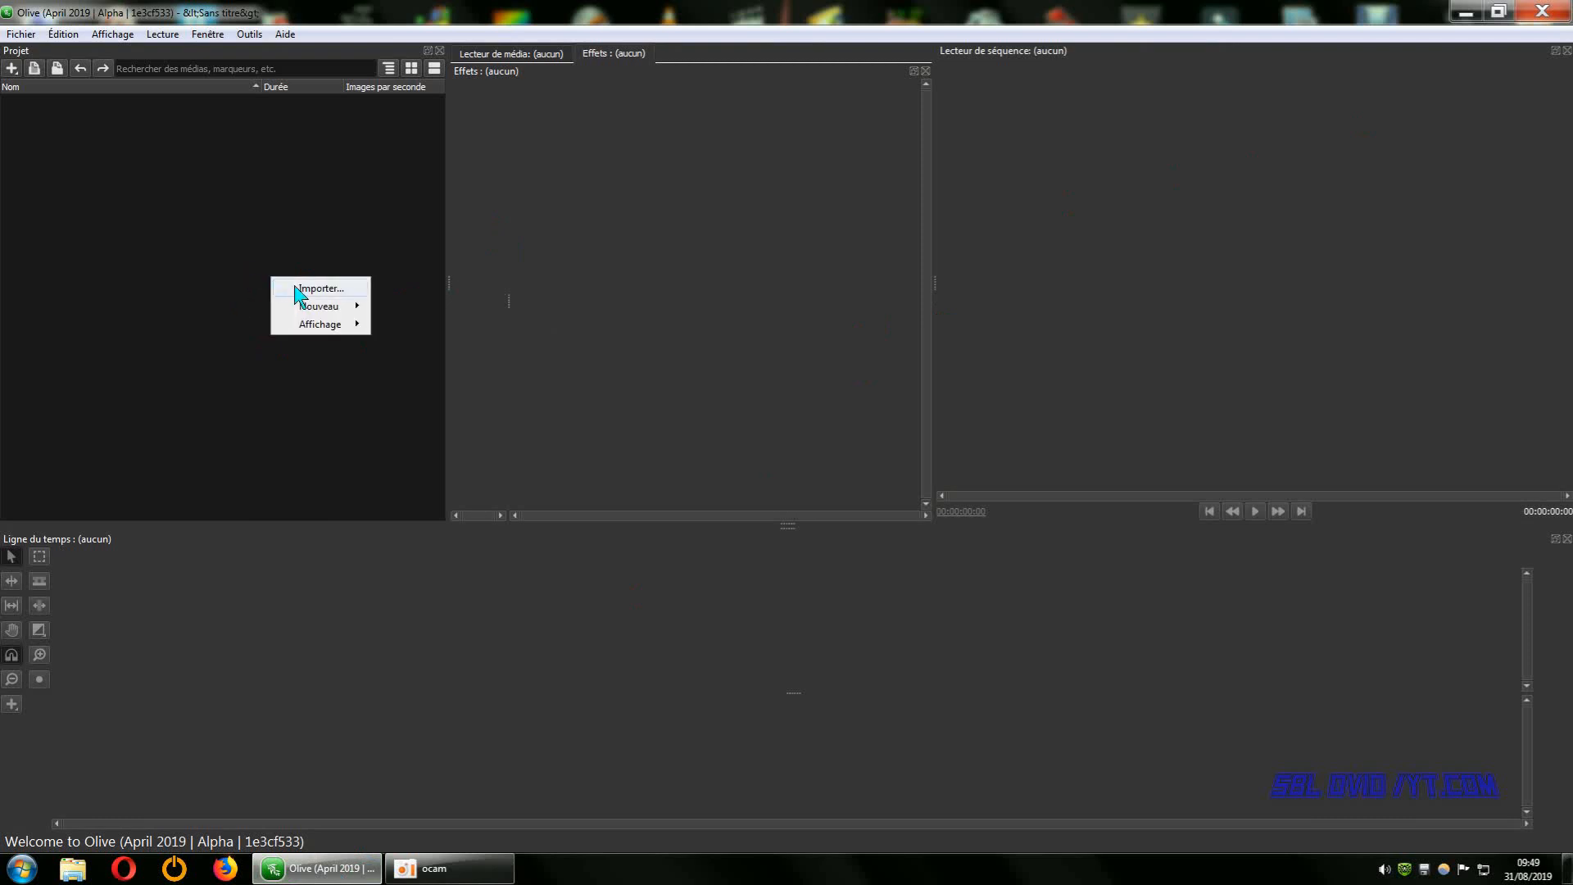
left_click(212, 263)
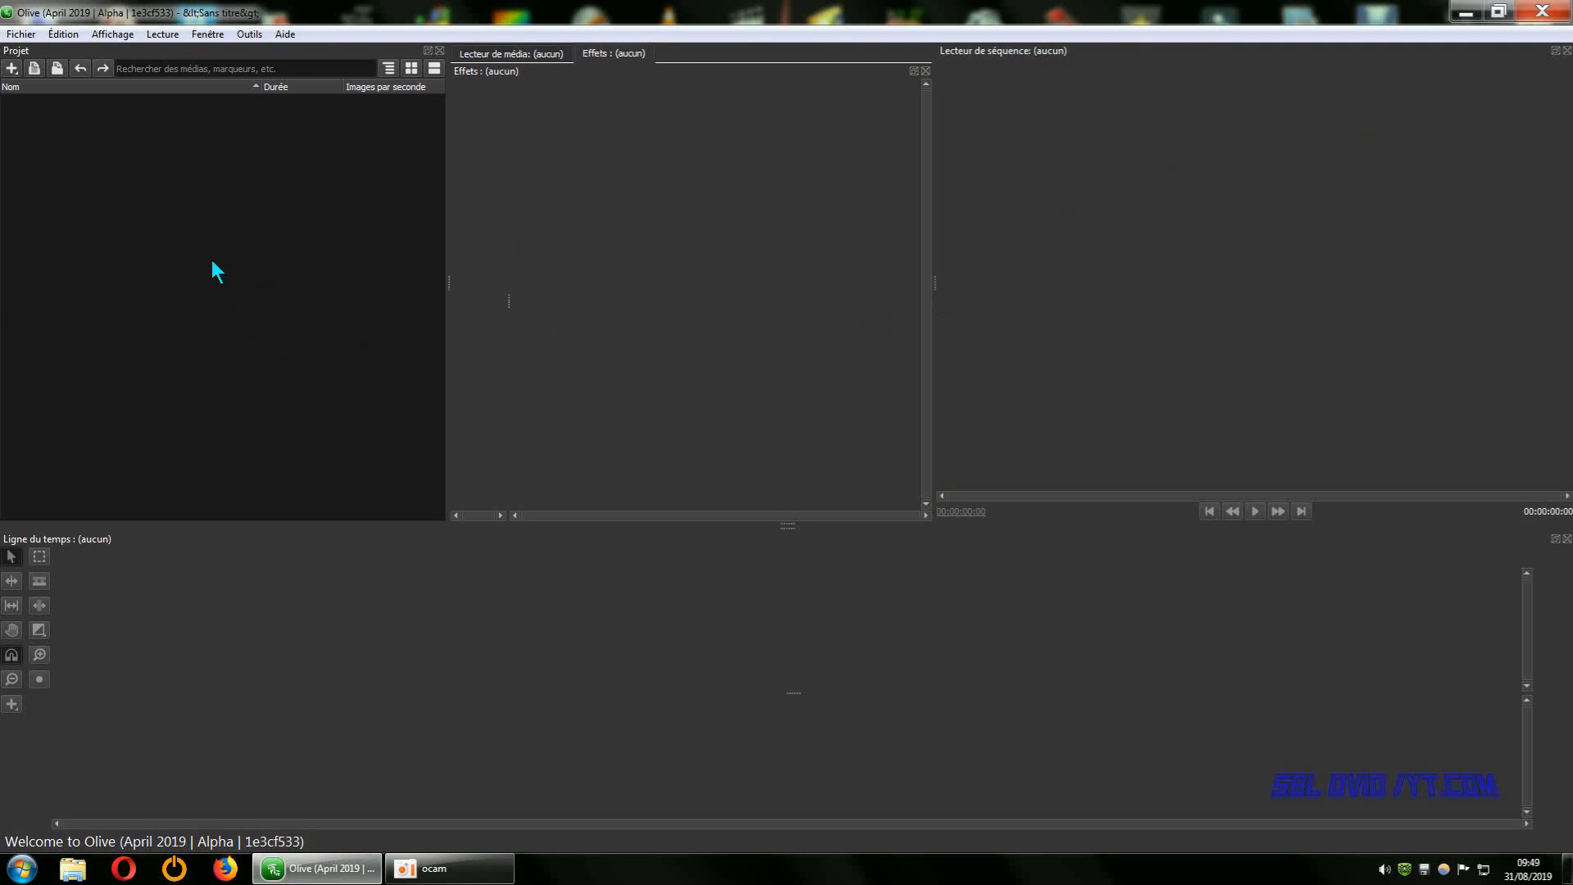
Import the "Les Mouettes de LUC Sur MER" and "copier coller une partition" MP4 videos from the TELECHARGEMENT DOWNLOAD folder into the project.
right_click(257, 277)
left_click(289, 285)
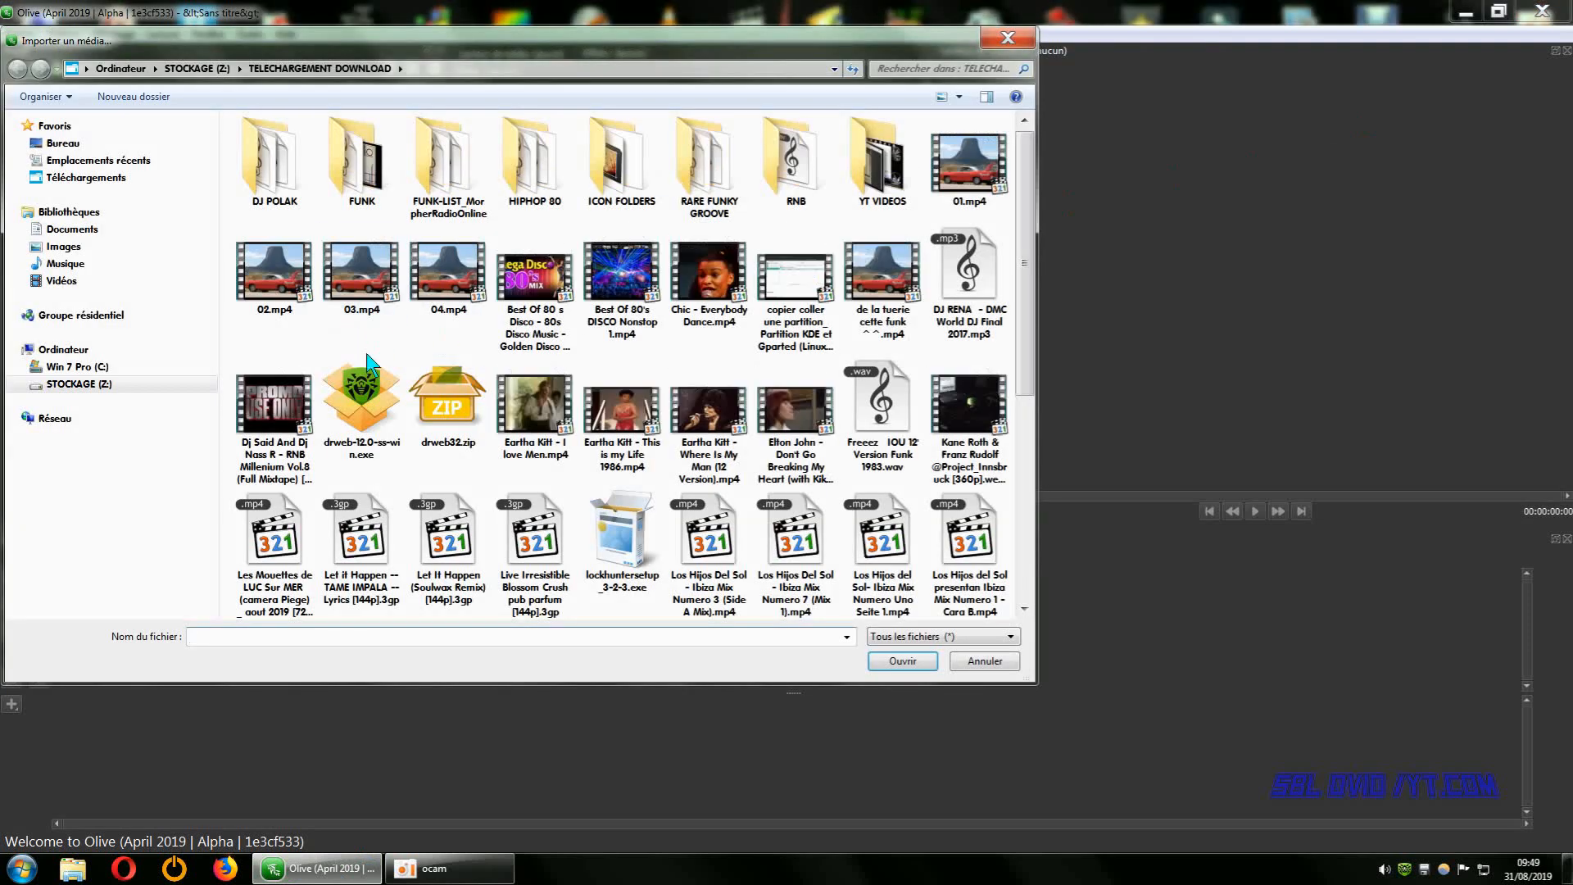
left_click_drag(448, 42, 638, 121)
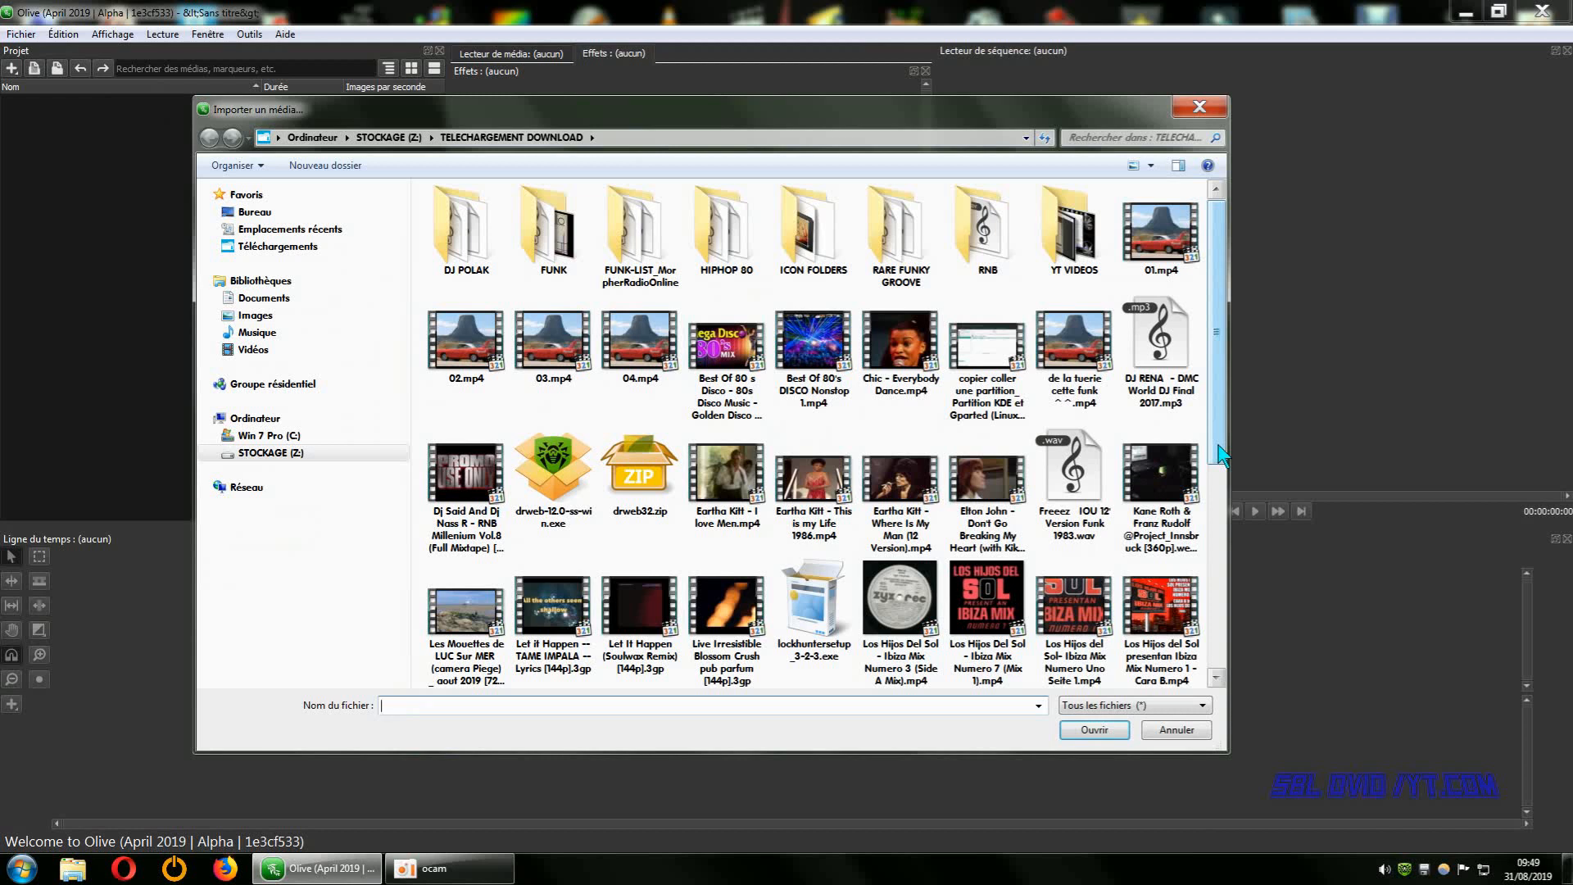
left_click_drag(1221, 455, 1222, 492)
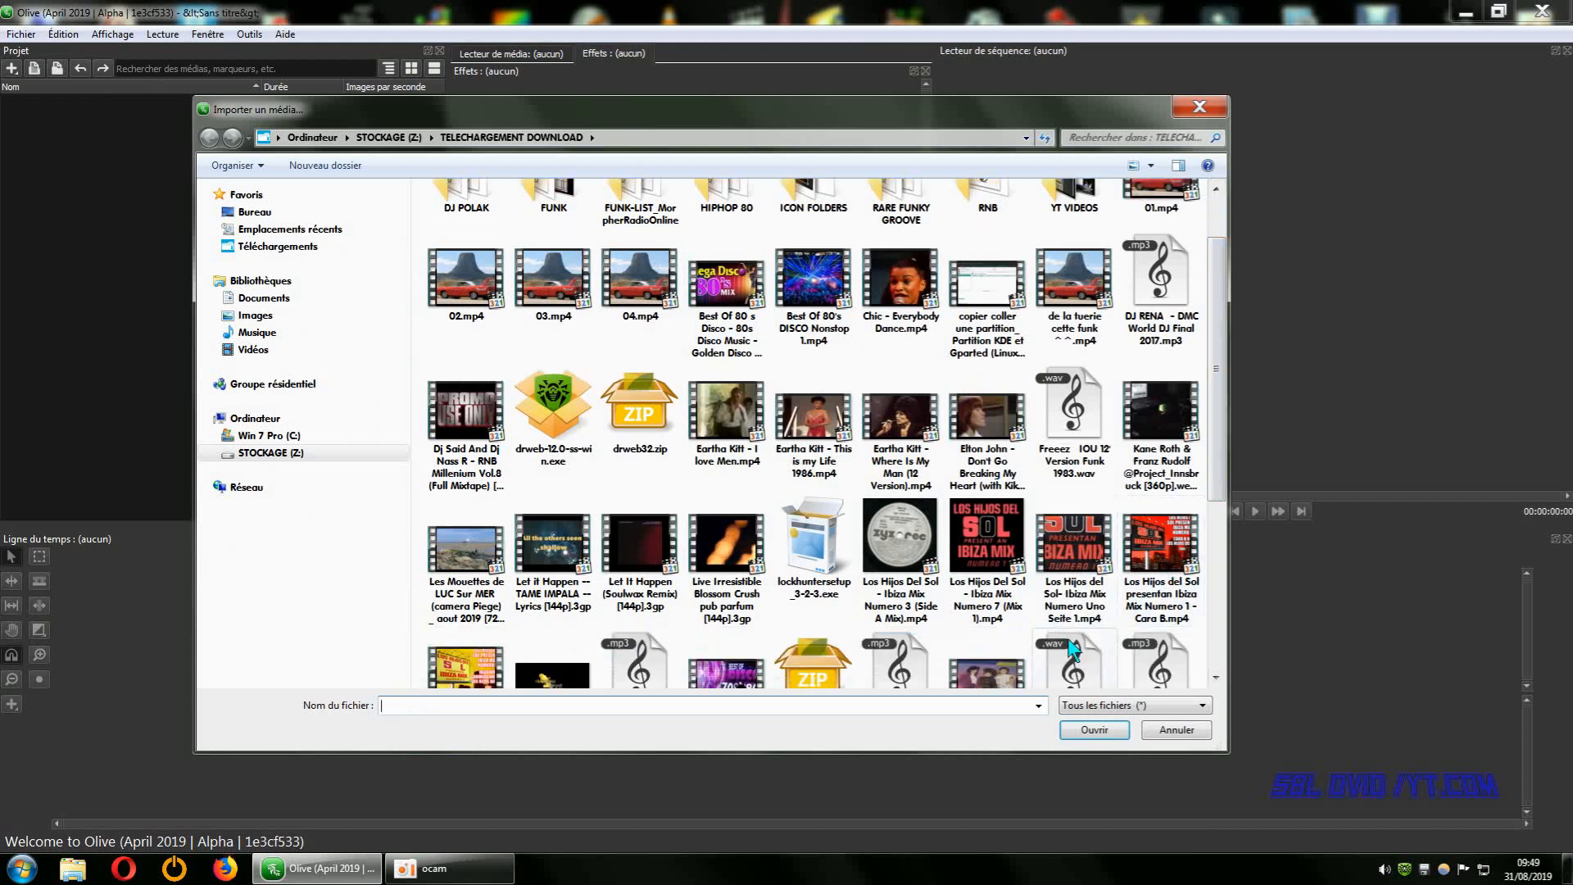
left_click(478, 562)
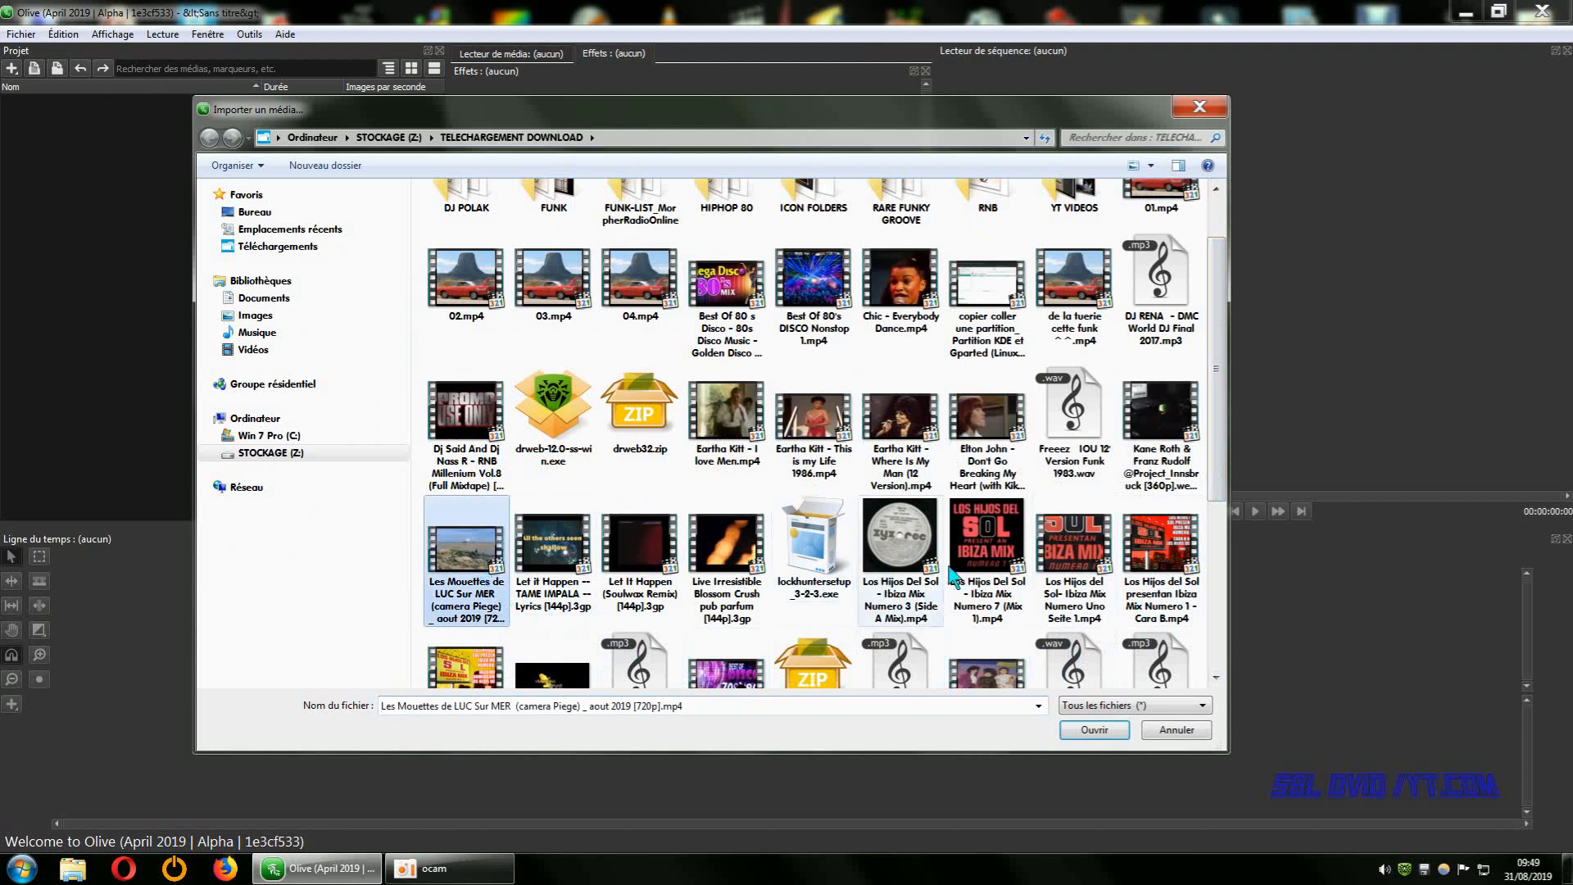
left_click_drag(1226, 469, 1226, 481)
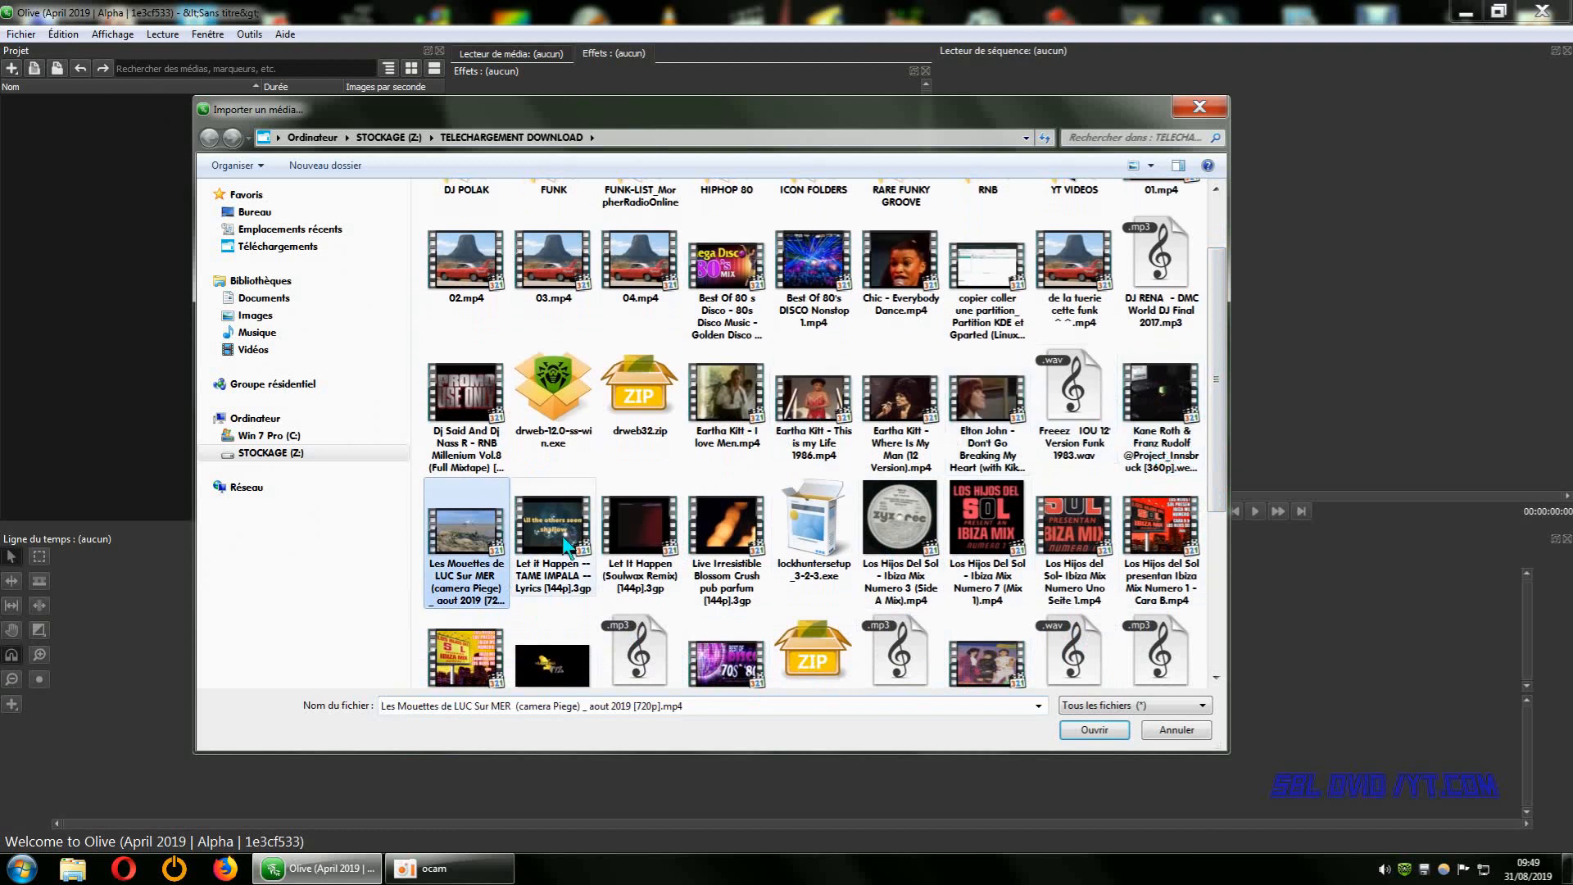
left_click(988, 284, "ctrl")
left_click(1095, 730)
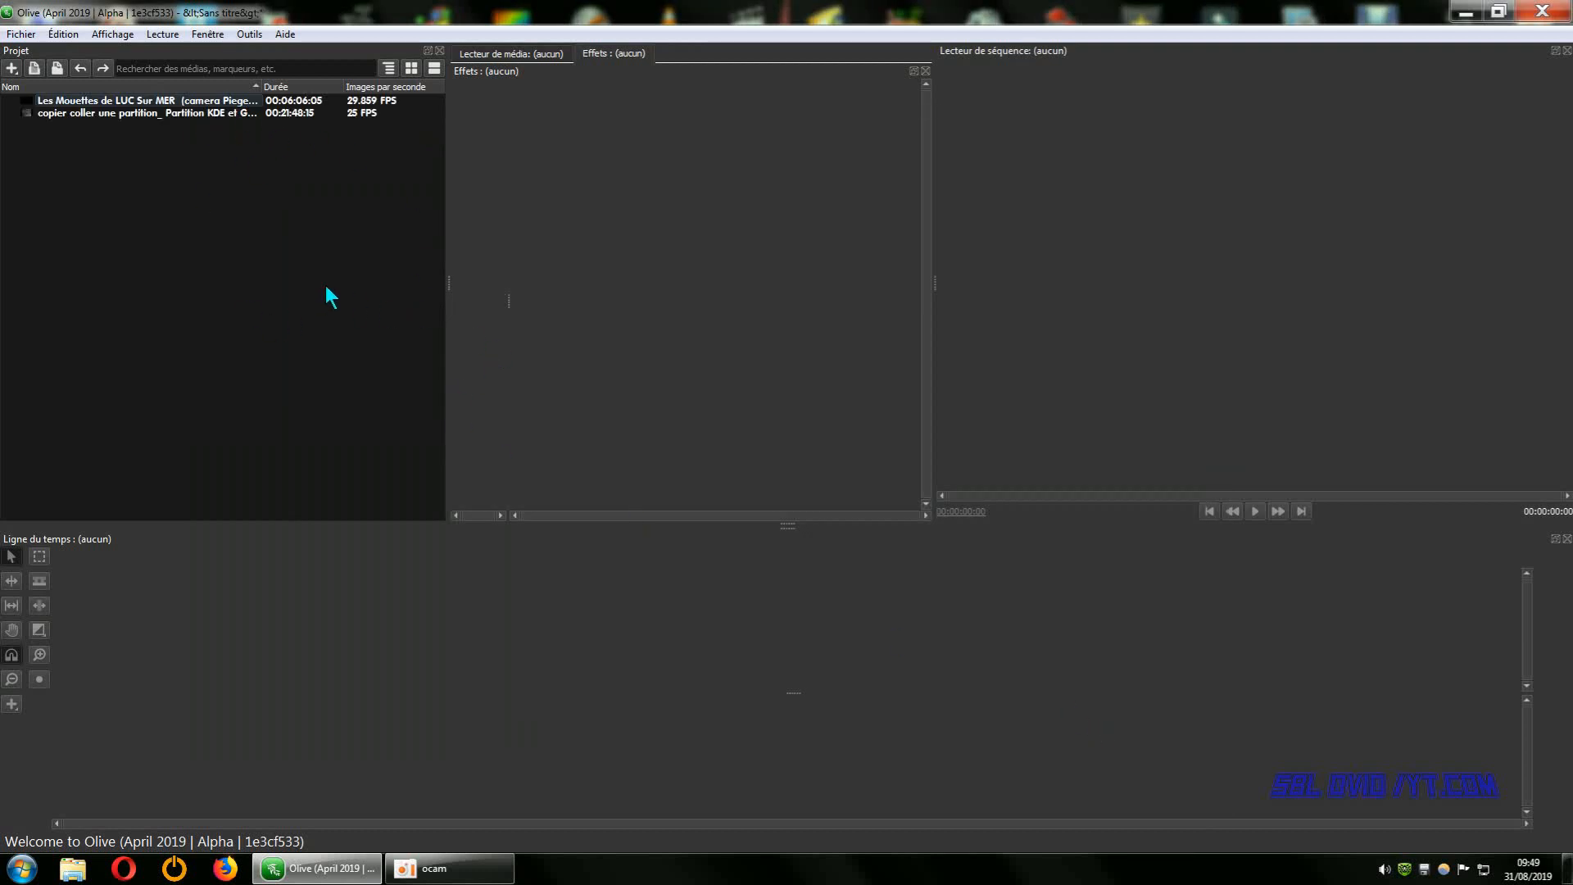
Create a sequence from the "Les Mouettes de LUC Sur MER" clip and place the "copier coller une partition" clip directly after it.
left_click_drag(111, 102, 215, 647)
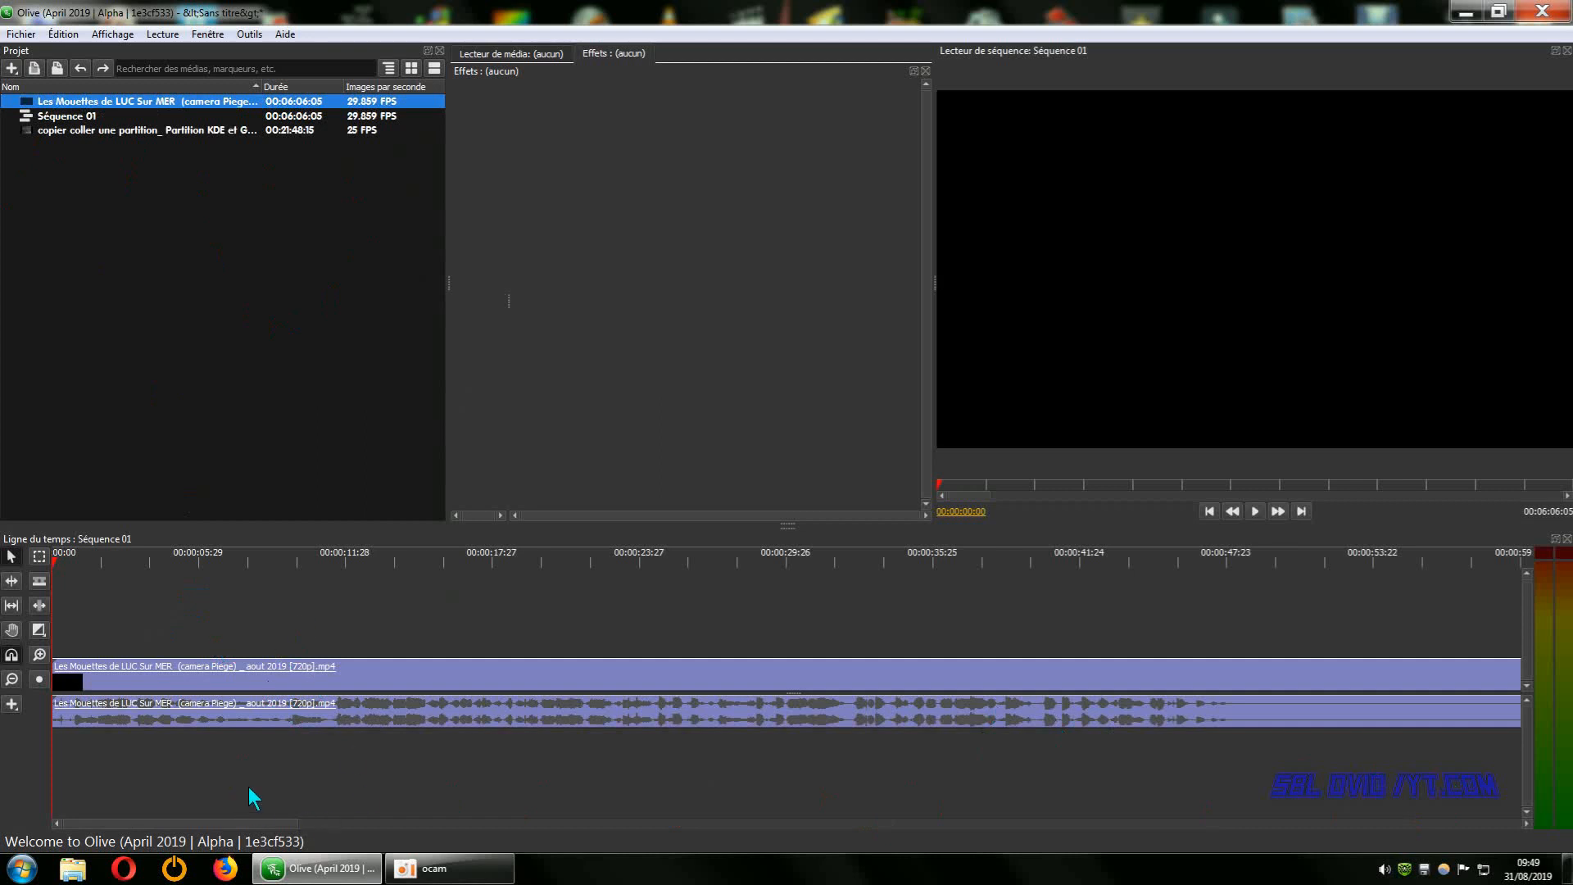
left_click(12, 680)
left_click(11, 679)
left_click(11, 679)
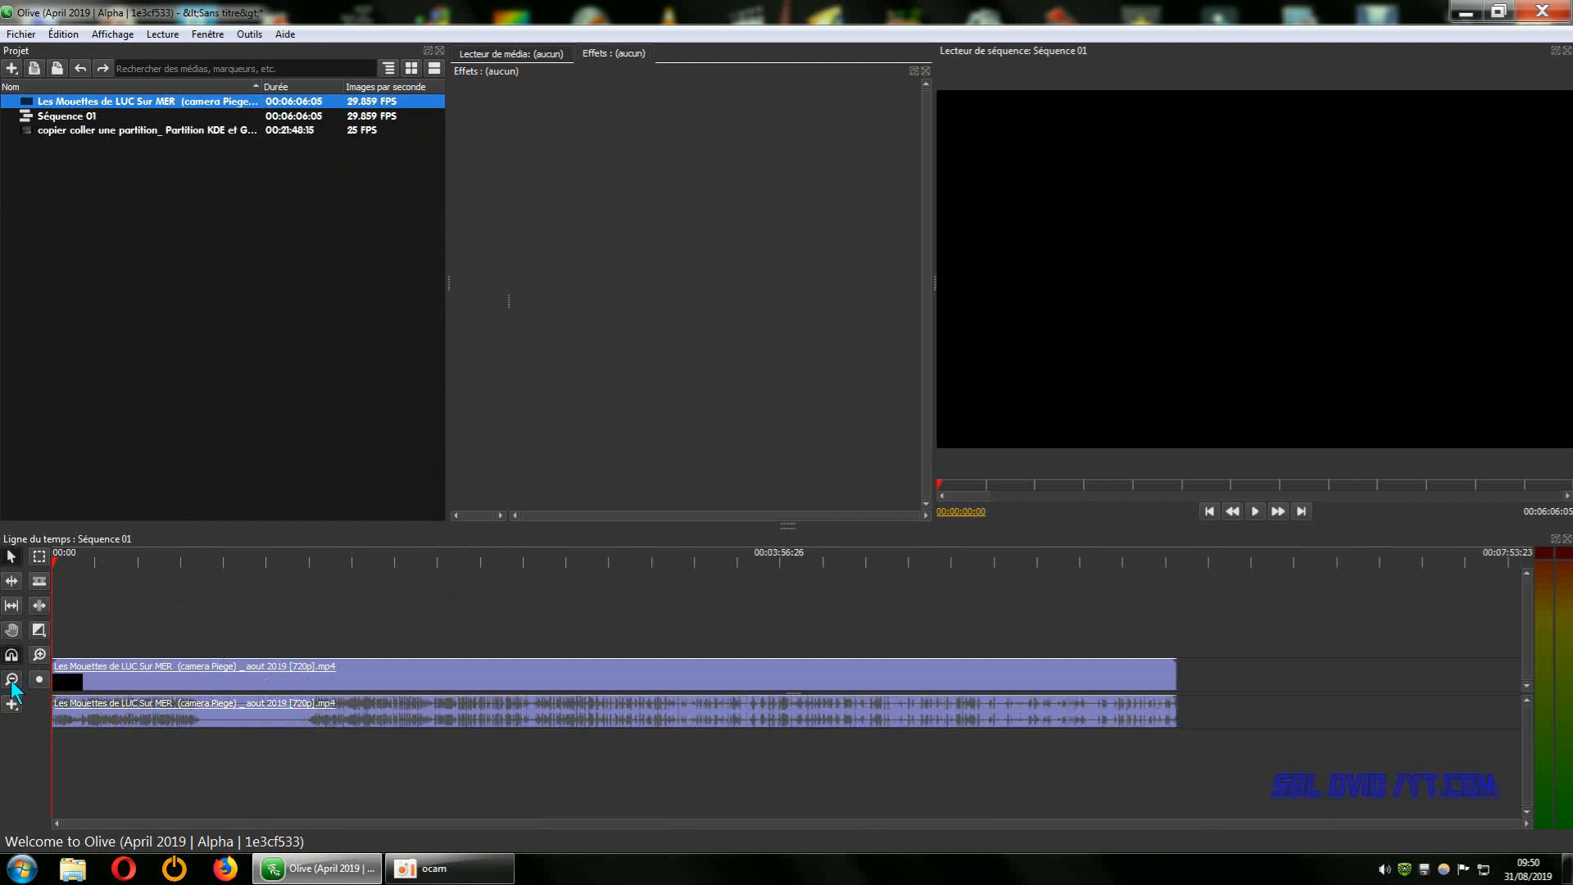
left_click(11, 679)
left_click(12, 679)
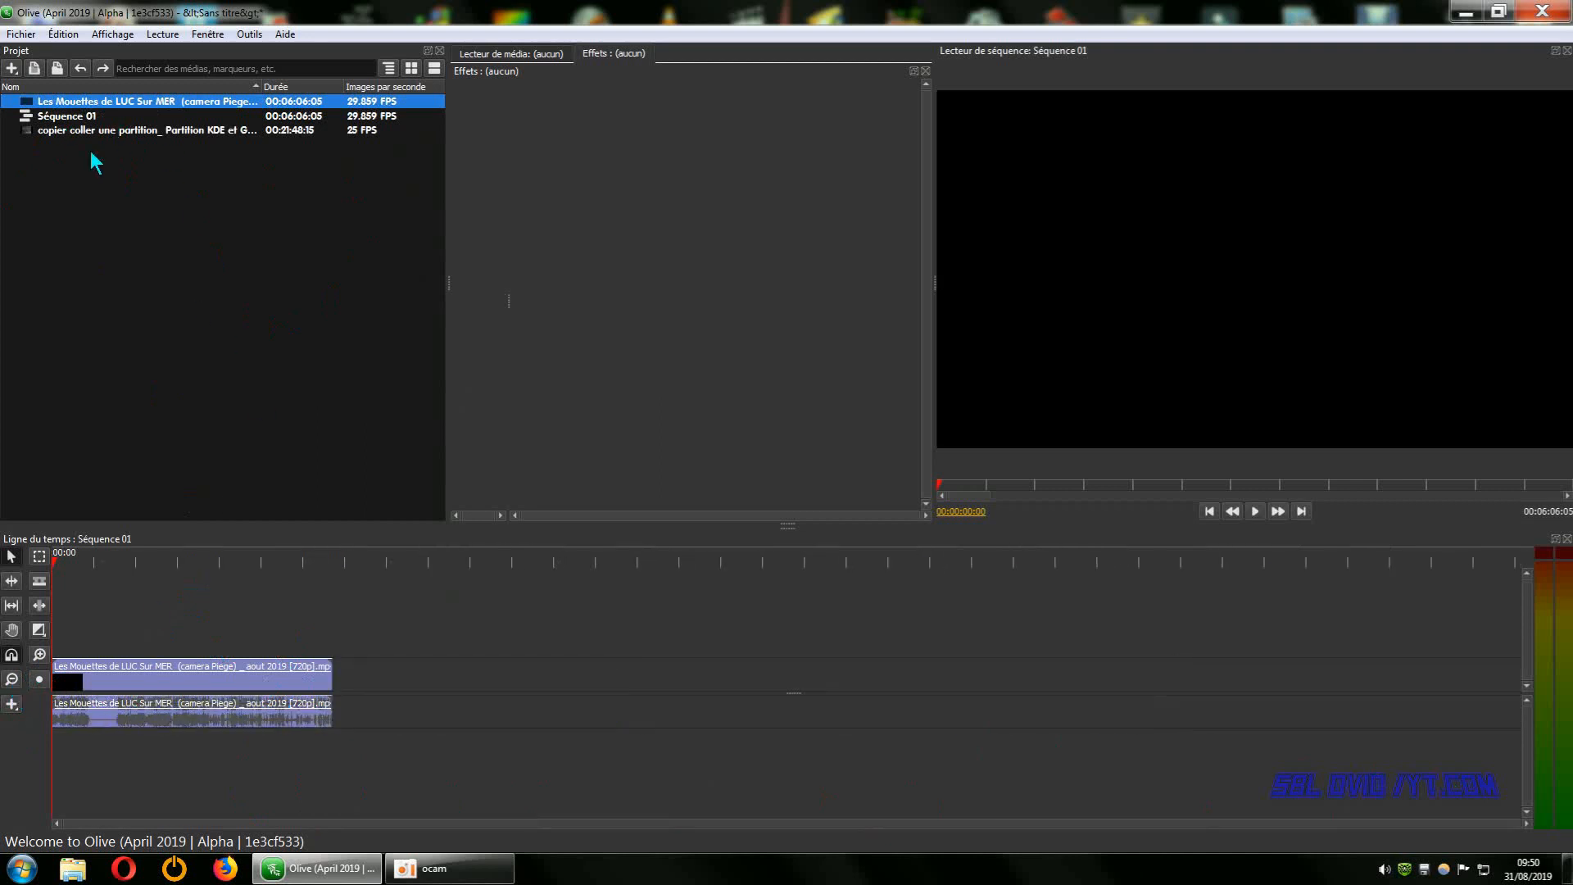
left_click_drag(88, 139, 332, 687)
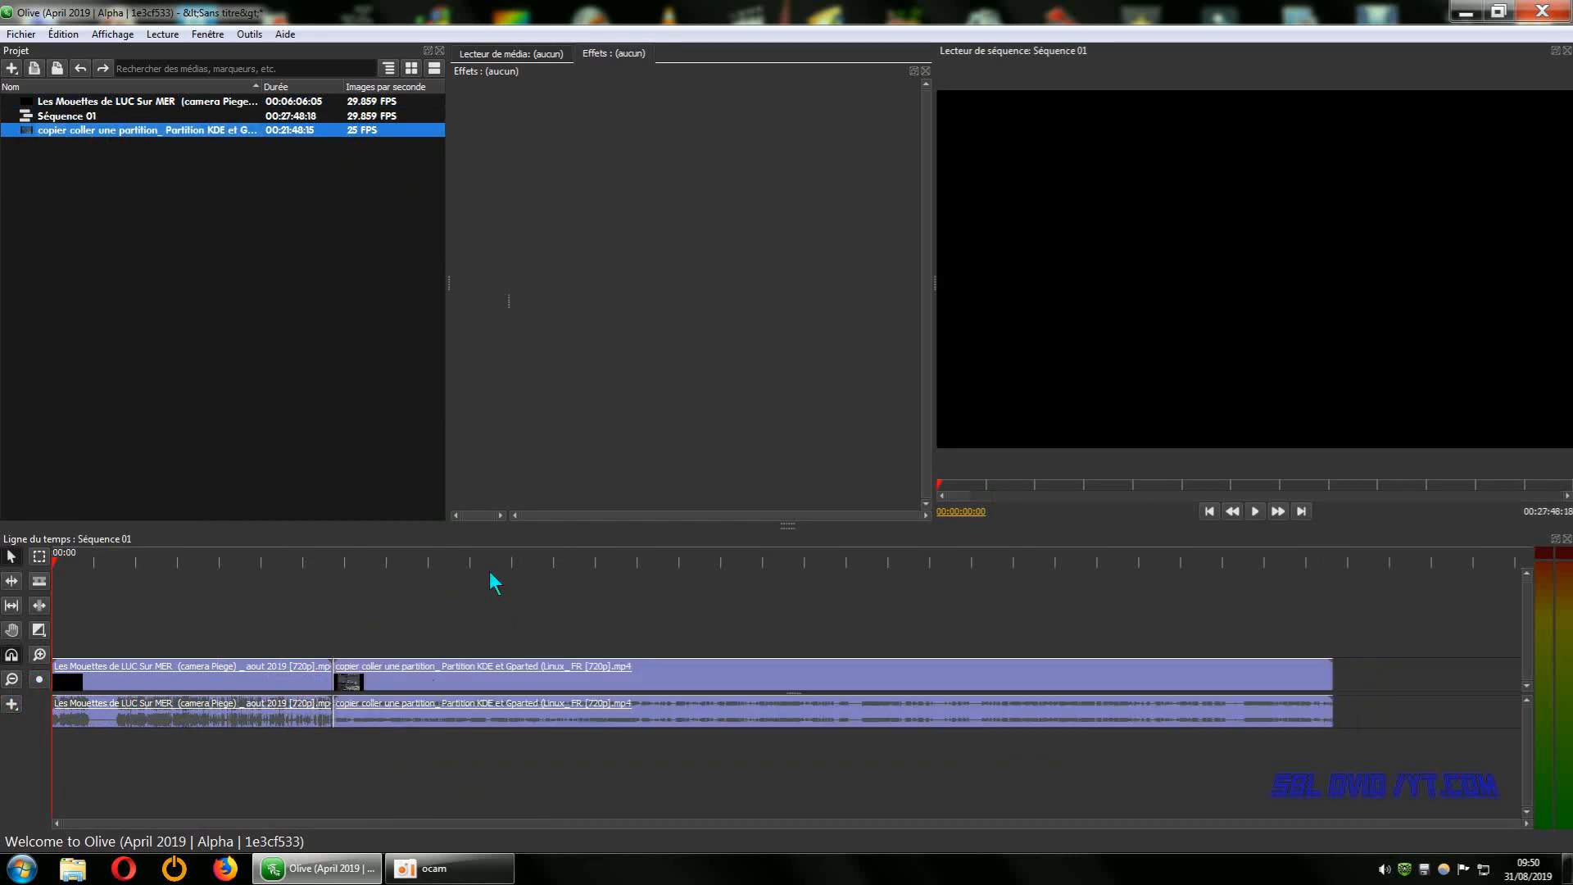
Preview the sequence from its start and at several playhead positions inside the "copier coller une partition" clip.
left_click(1255, 511)
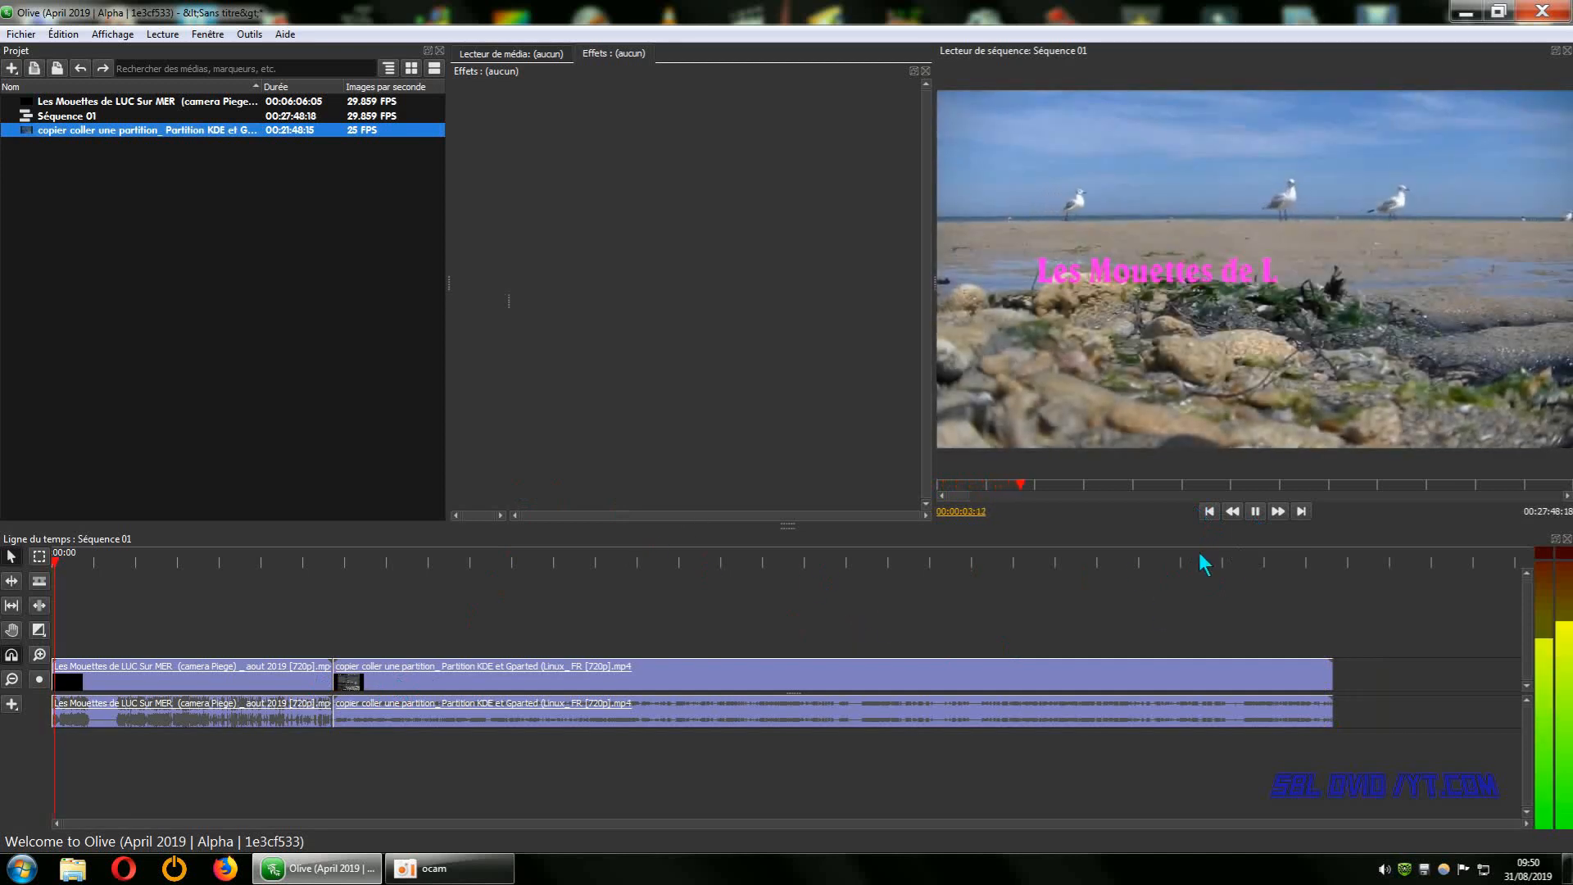
left_click(1256, 509)
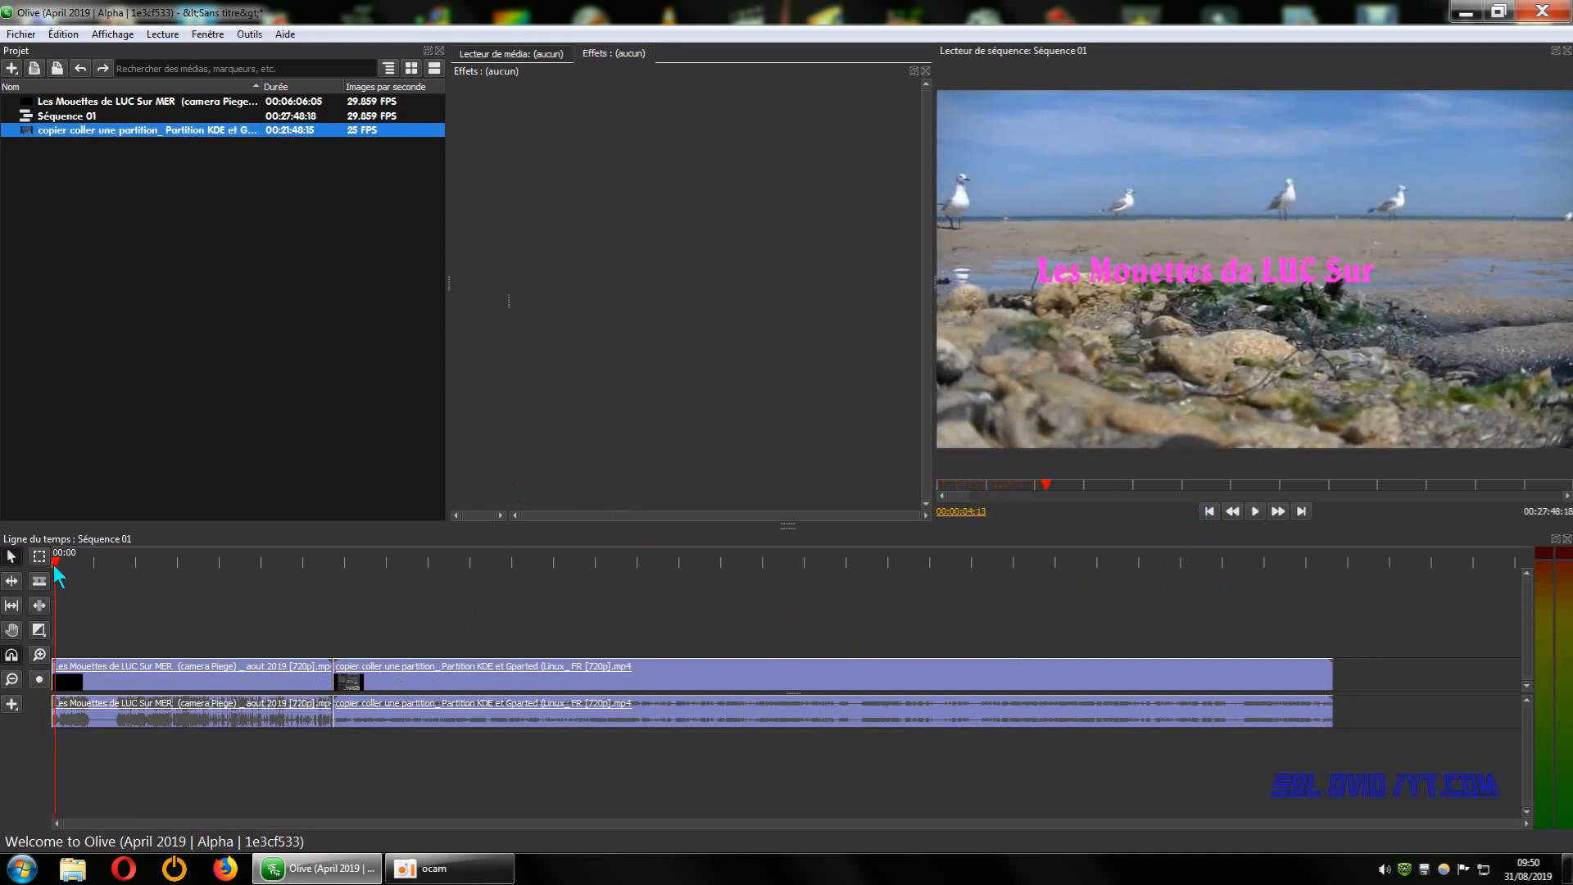
left_click_drag(54, 563, 424, 580)
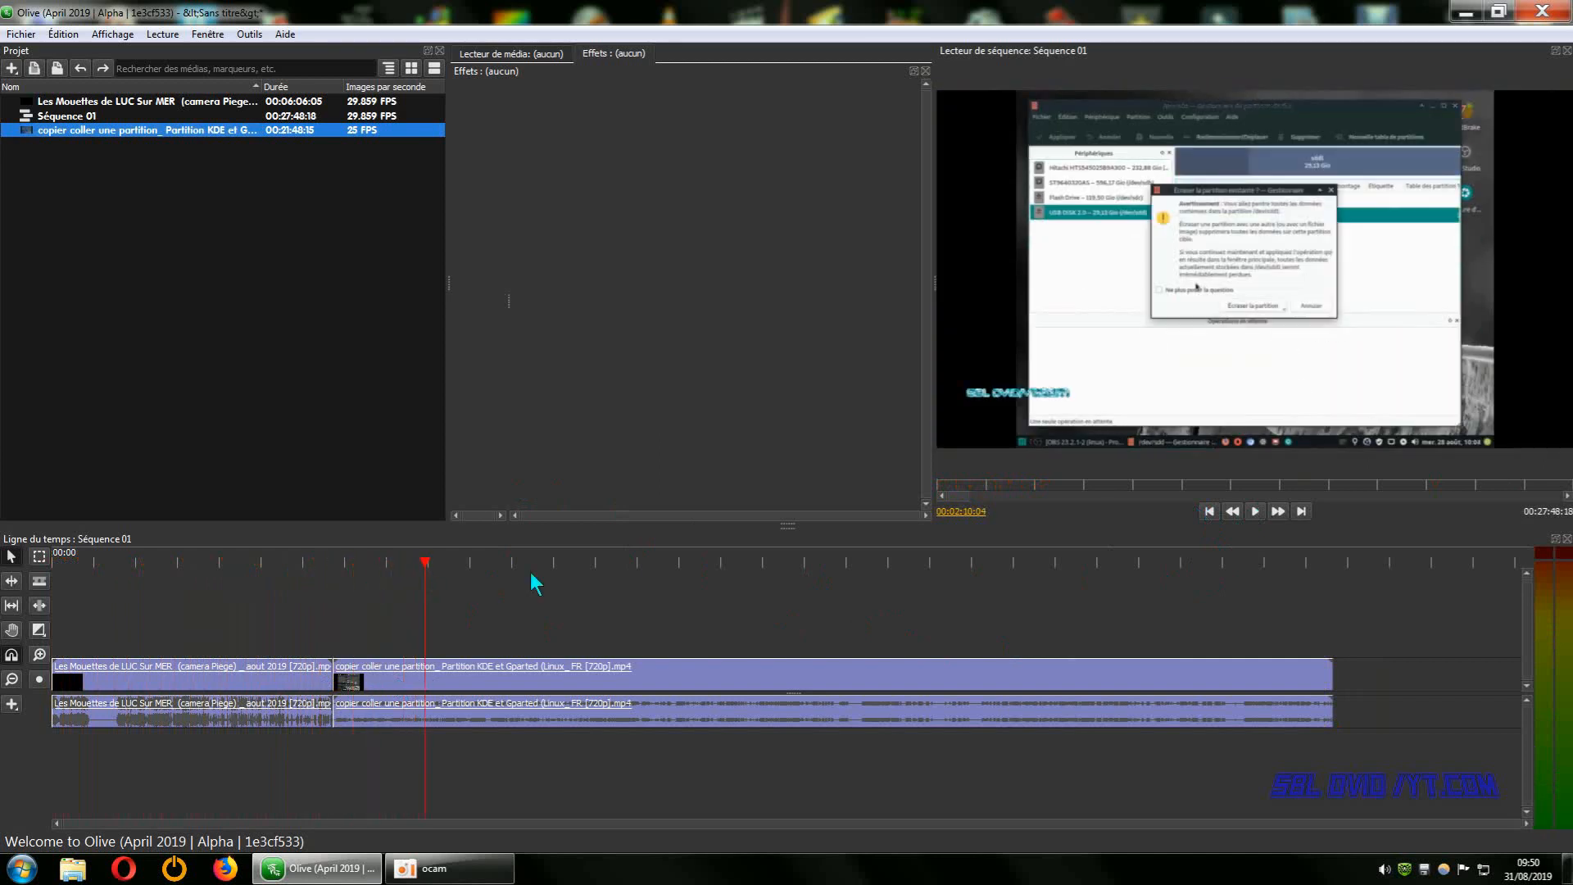
left_click(1256, 512)
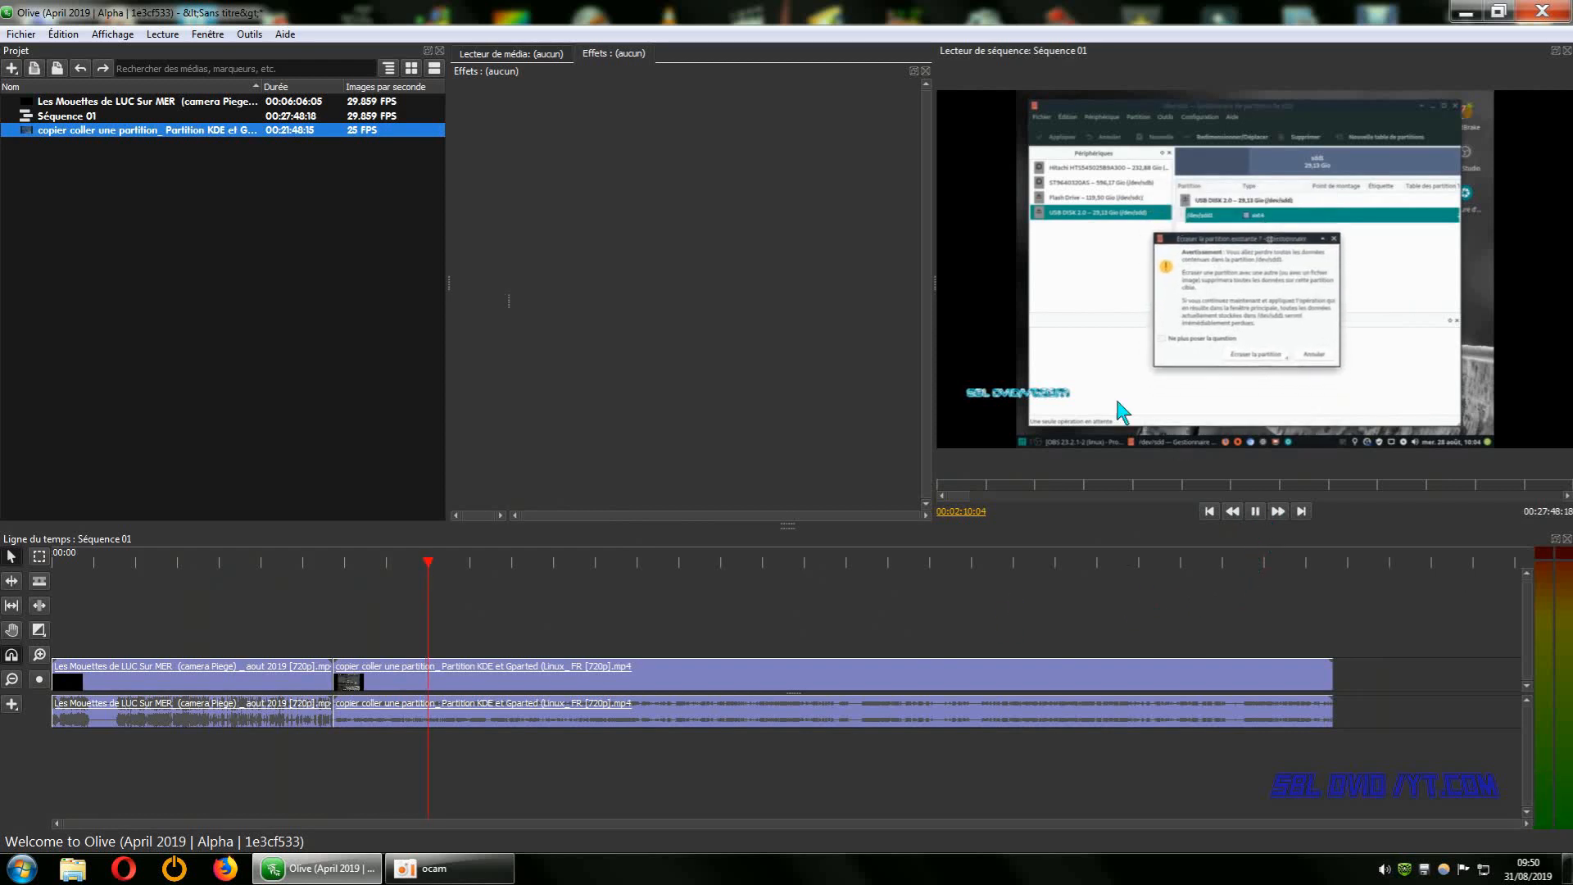
left_click_drag(446, 565, 533, 571)
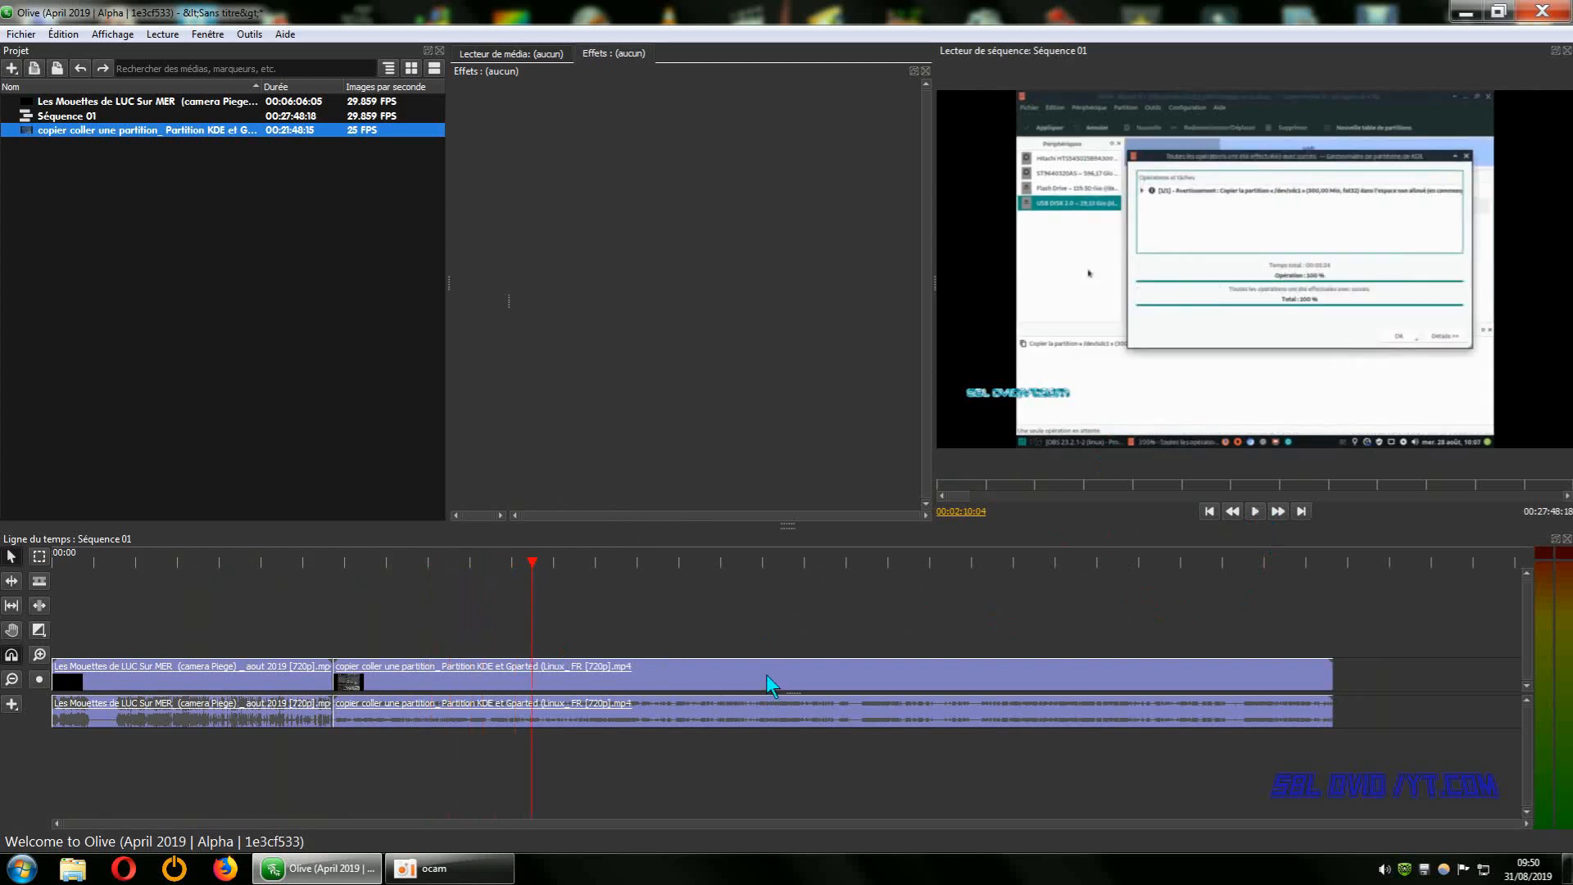
left_click(1255, 513)
left_click(1256, 513)
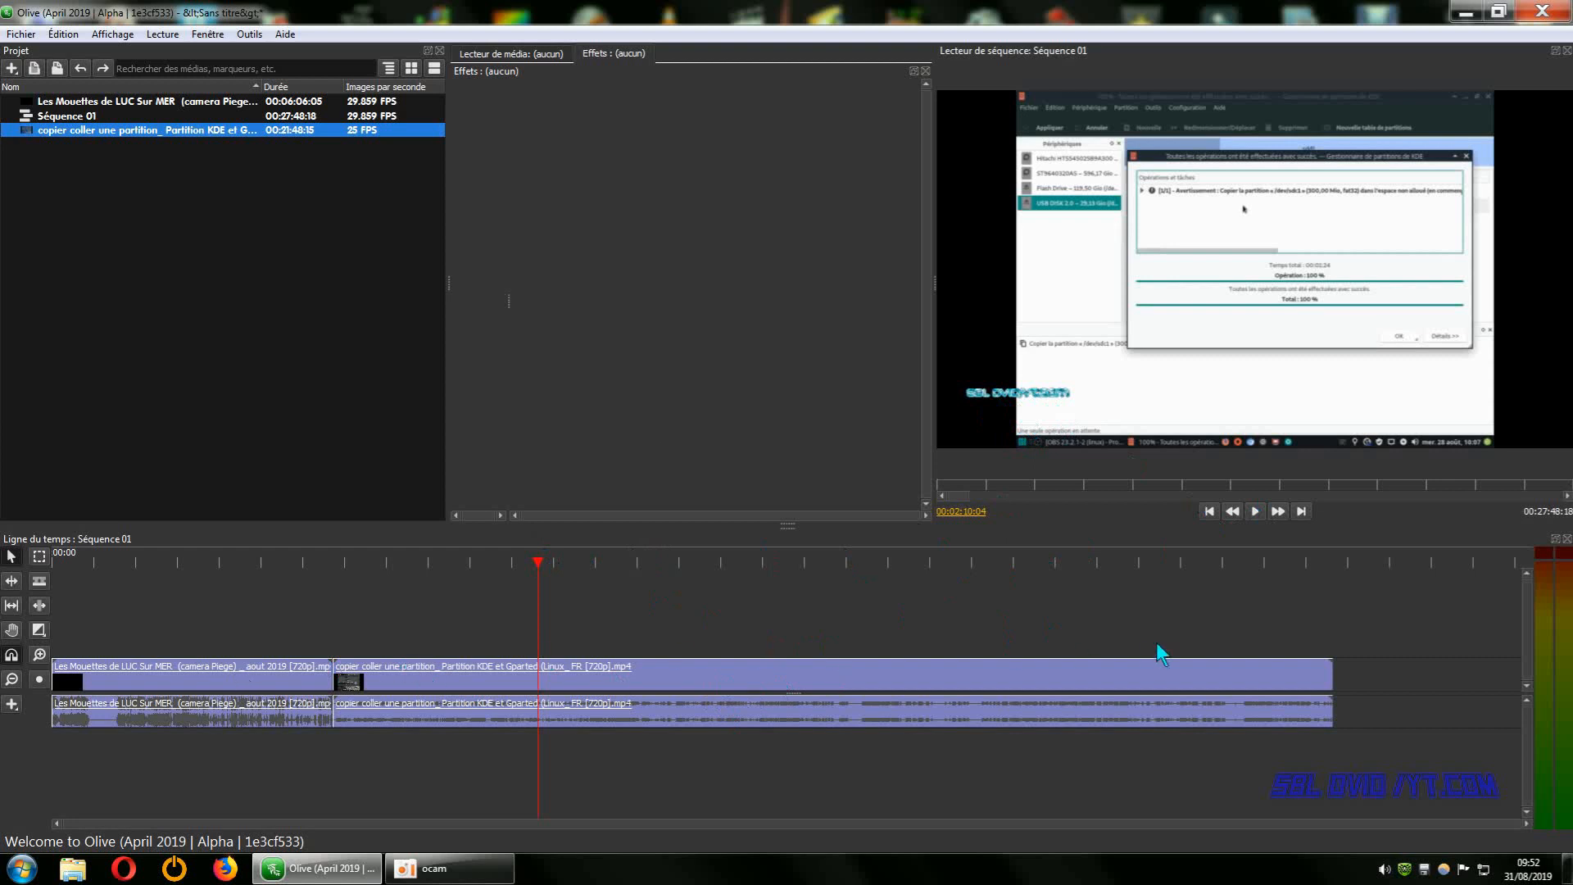
left_click_drag(538, 569, 622, 568)
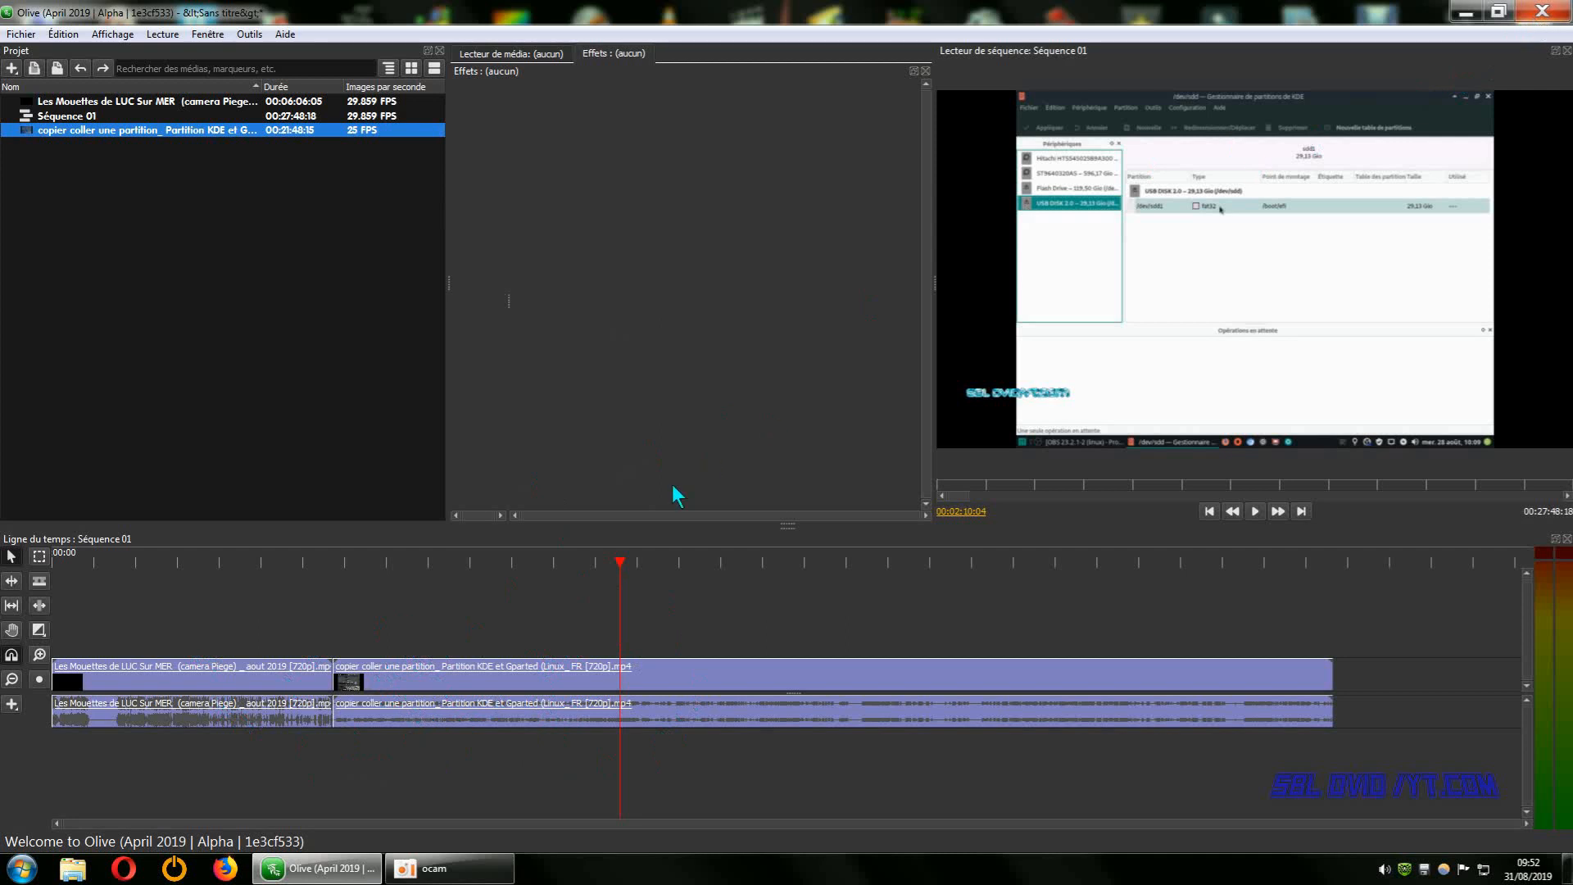
Close Olive without saving the project and switch to VideoPad.
left_click(1545, 12)
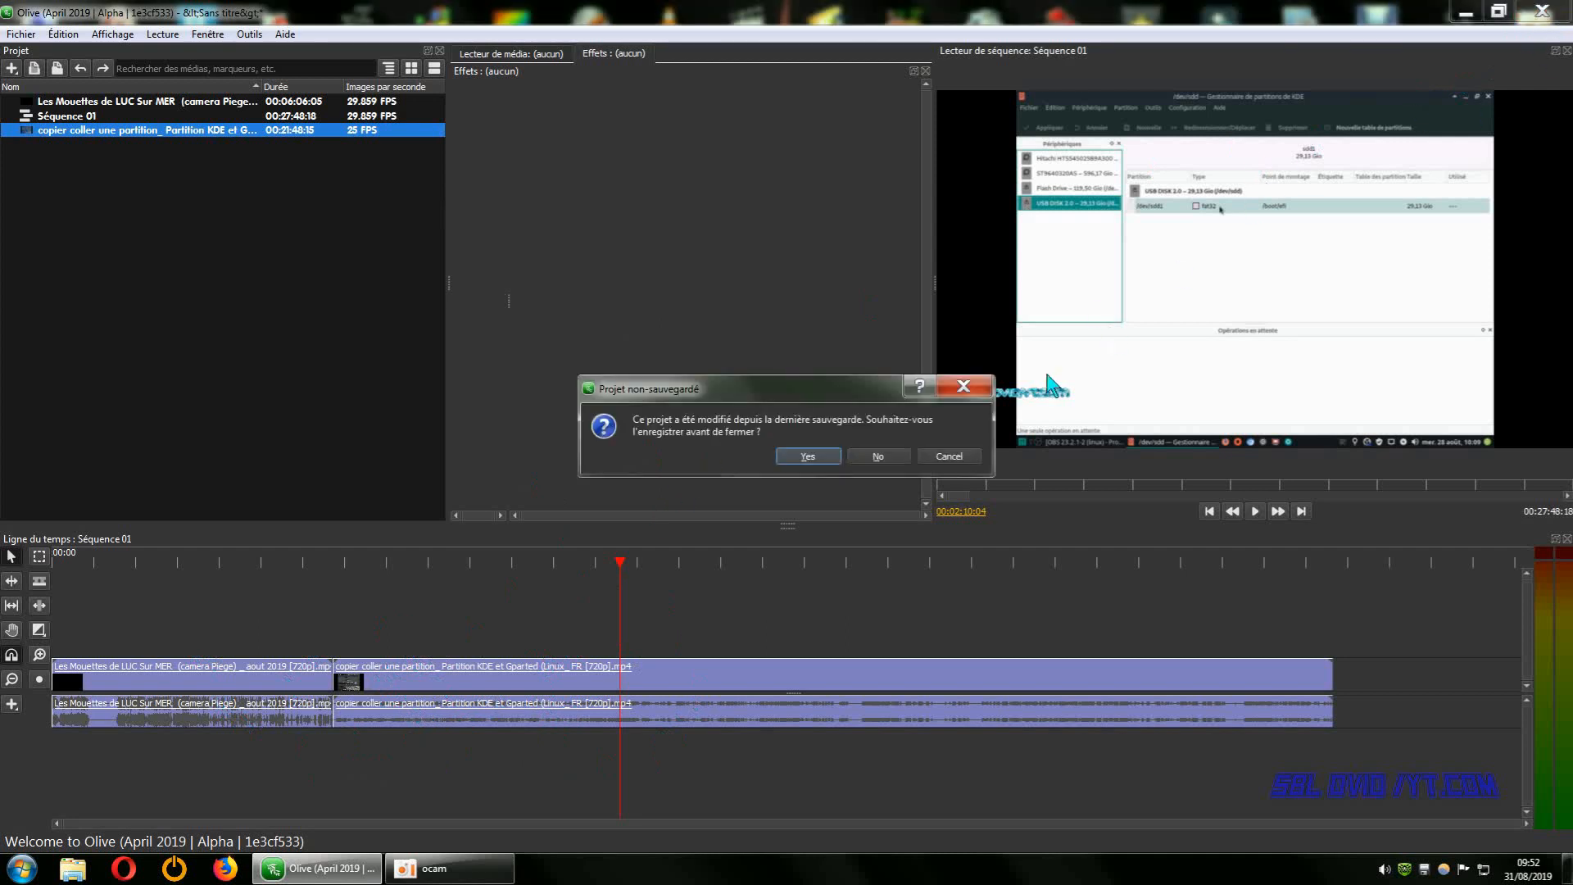
left_click(877, 456)
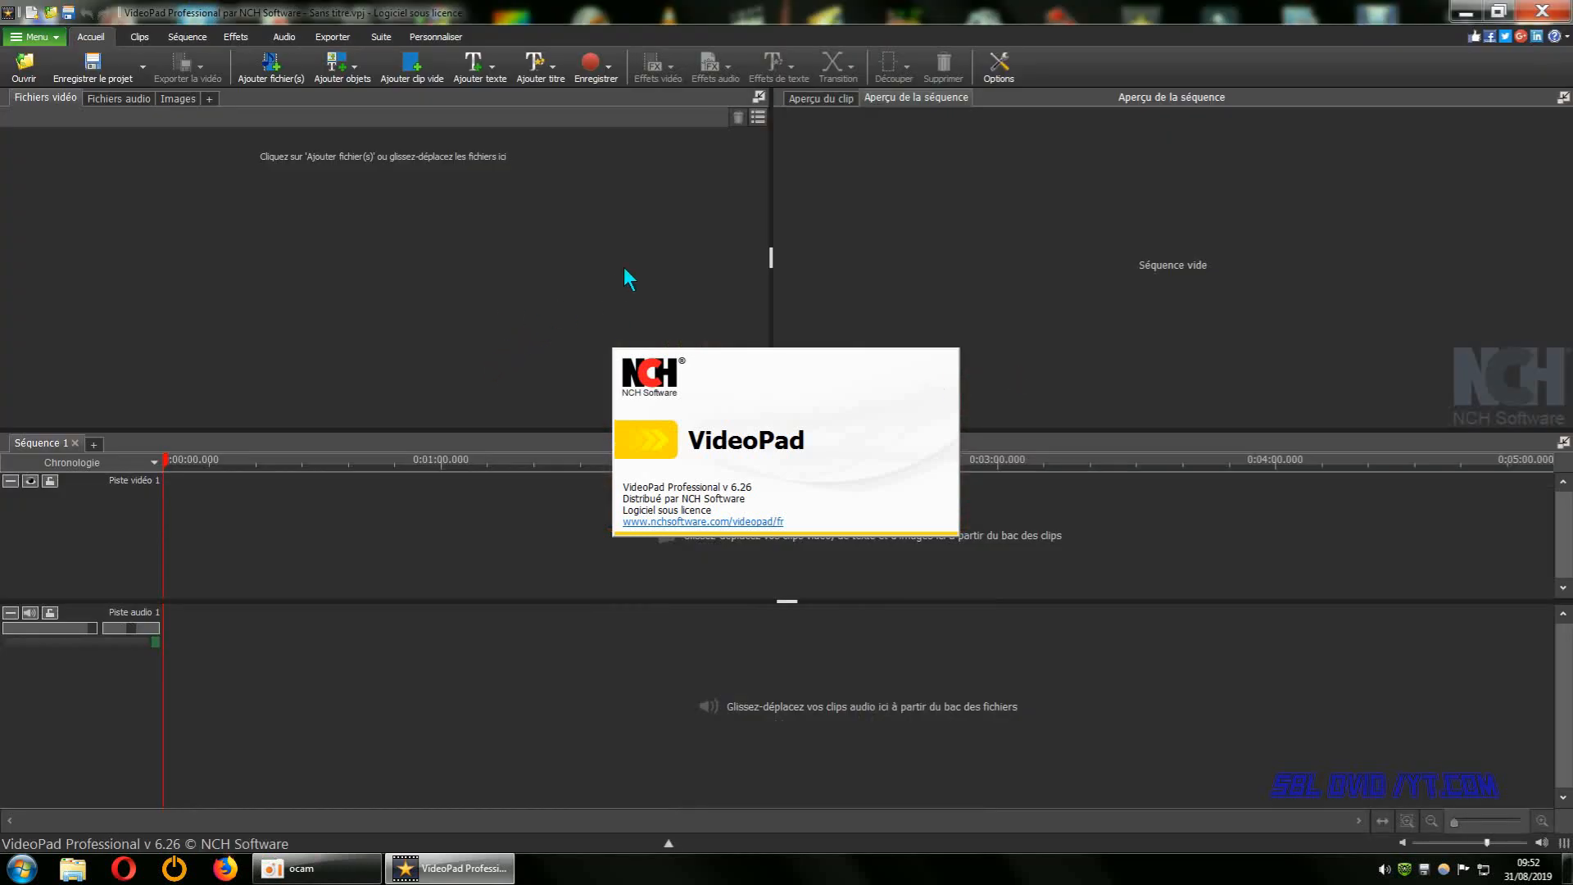
Add the "copier coller une partition" and "Les Mouettes de LUC Sur MER" MP4 videos to the VideoPad project.
right_click(421, 280)
left_click(458, 296)
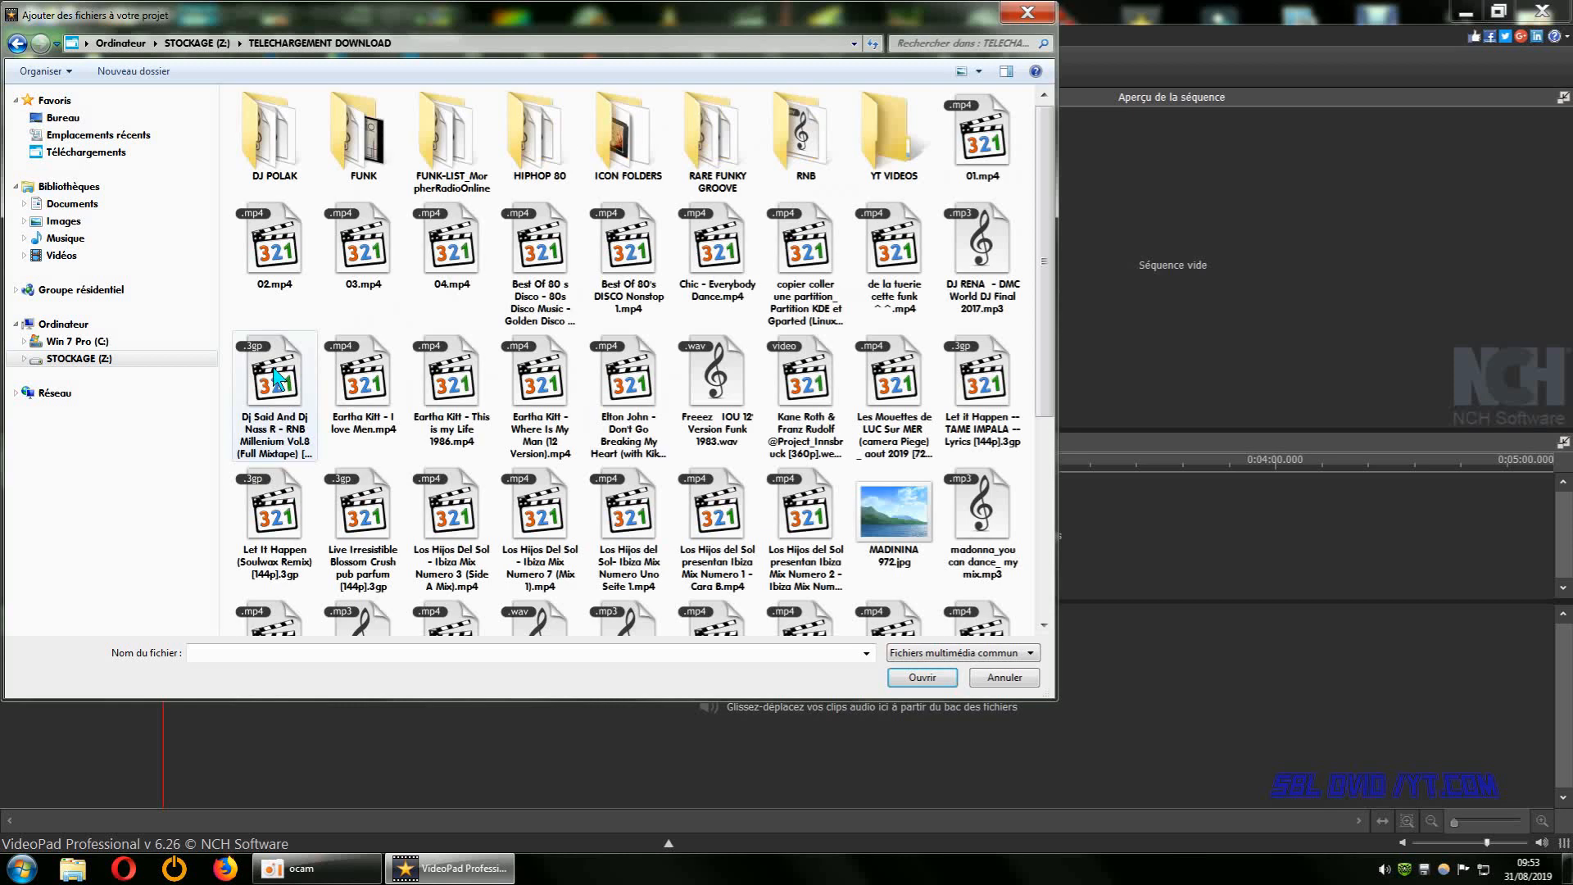
left_click(781, 303)
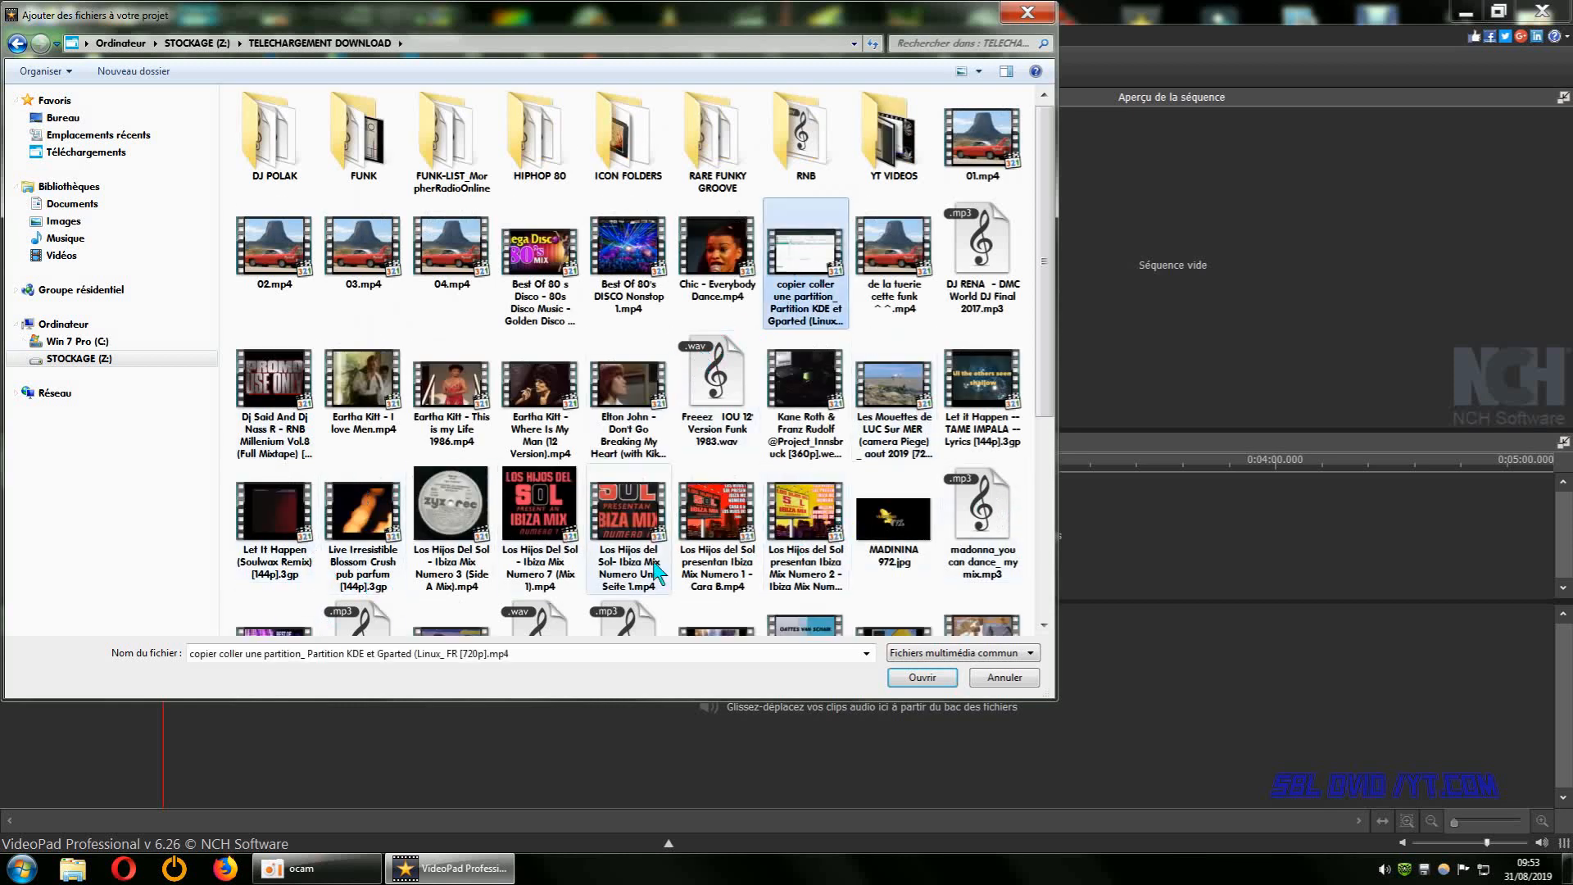
left_click(880, 392, "ctrl")
left_click(910, 682)
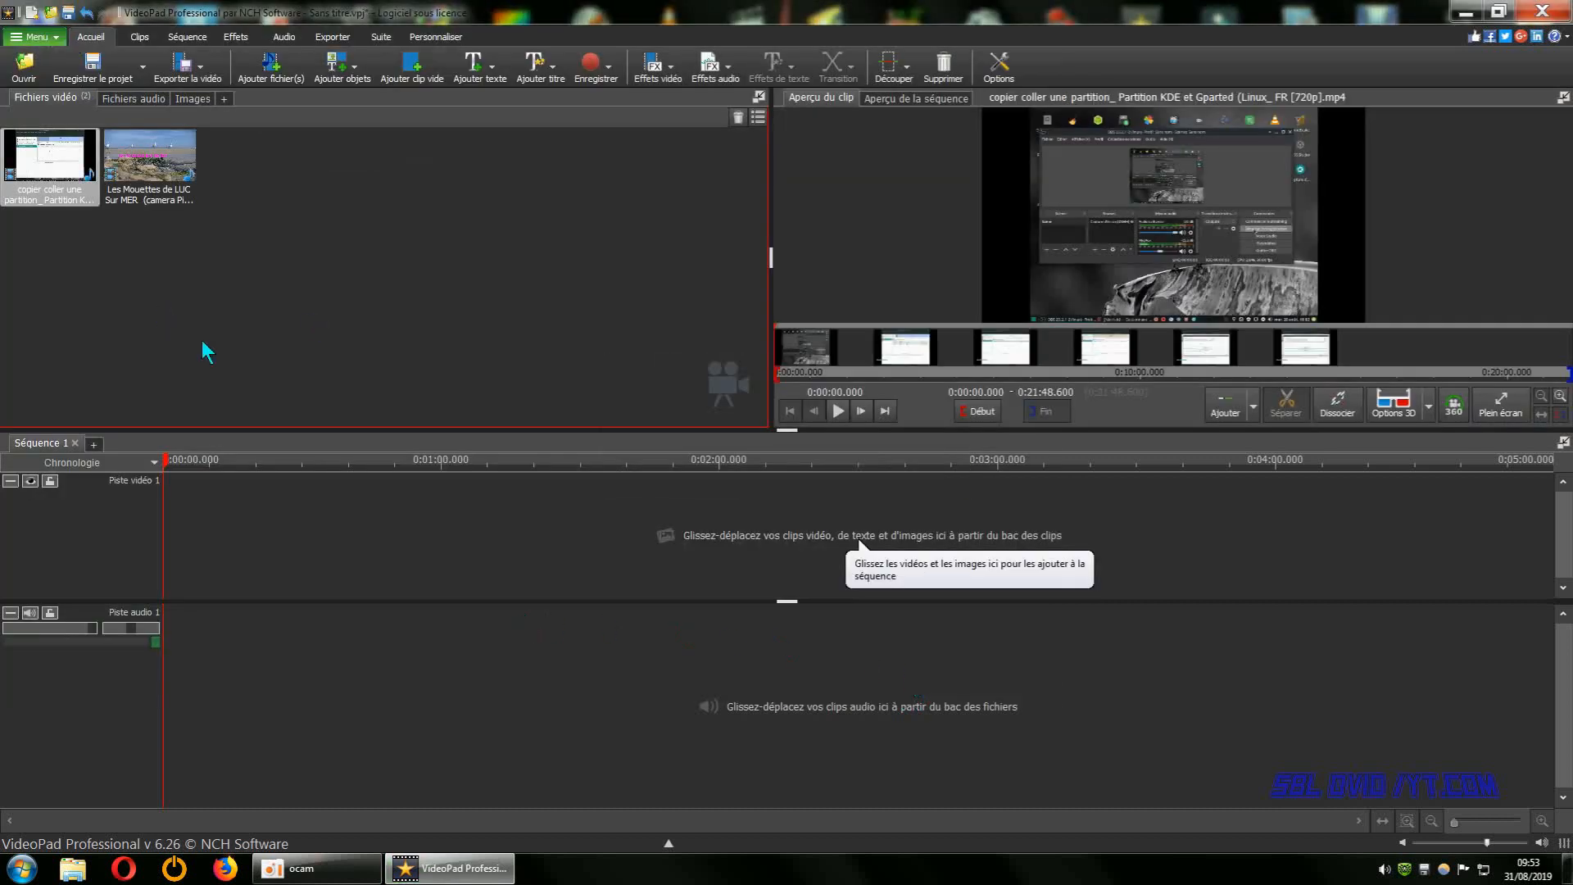
Place the "copier coller une partition" clip at the start of Séquence 1 and append the "Les Mouettes de LUC Sur MER" clip after it.
left_click_drag(48, 174, 296, 581)
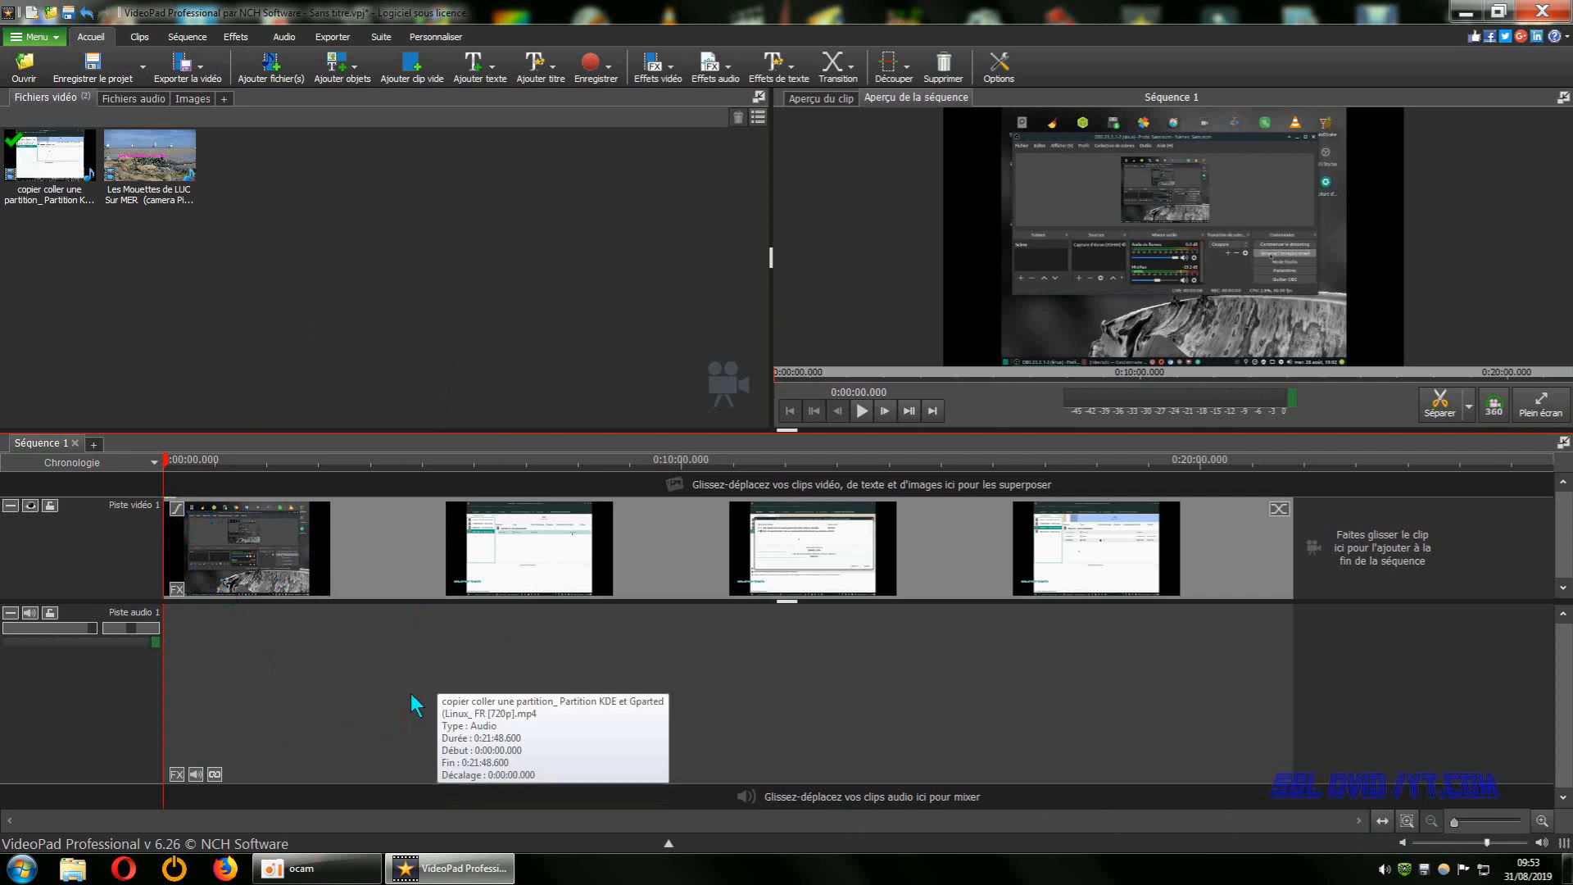
left_click_drag(154, 175, 1406, 557)
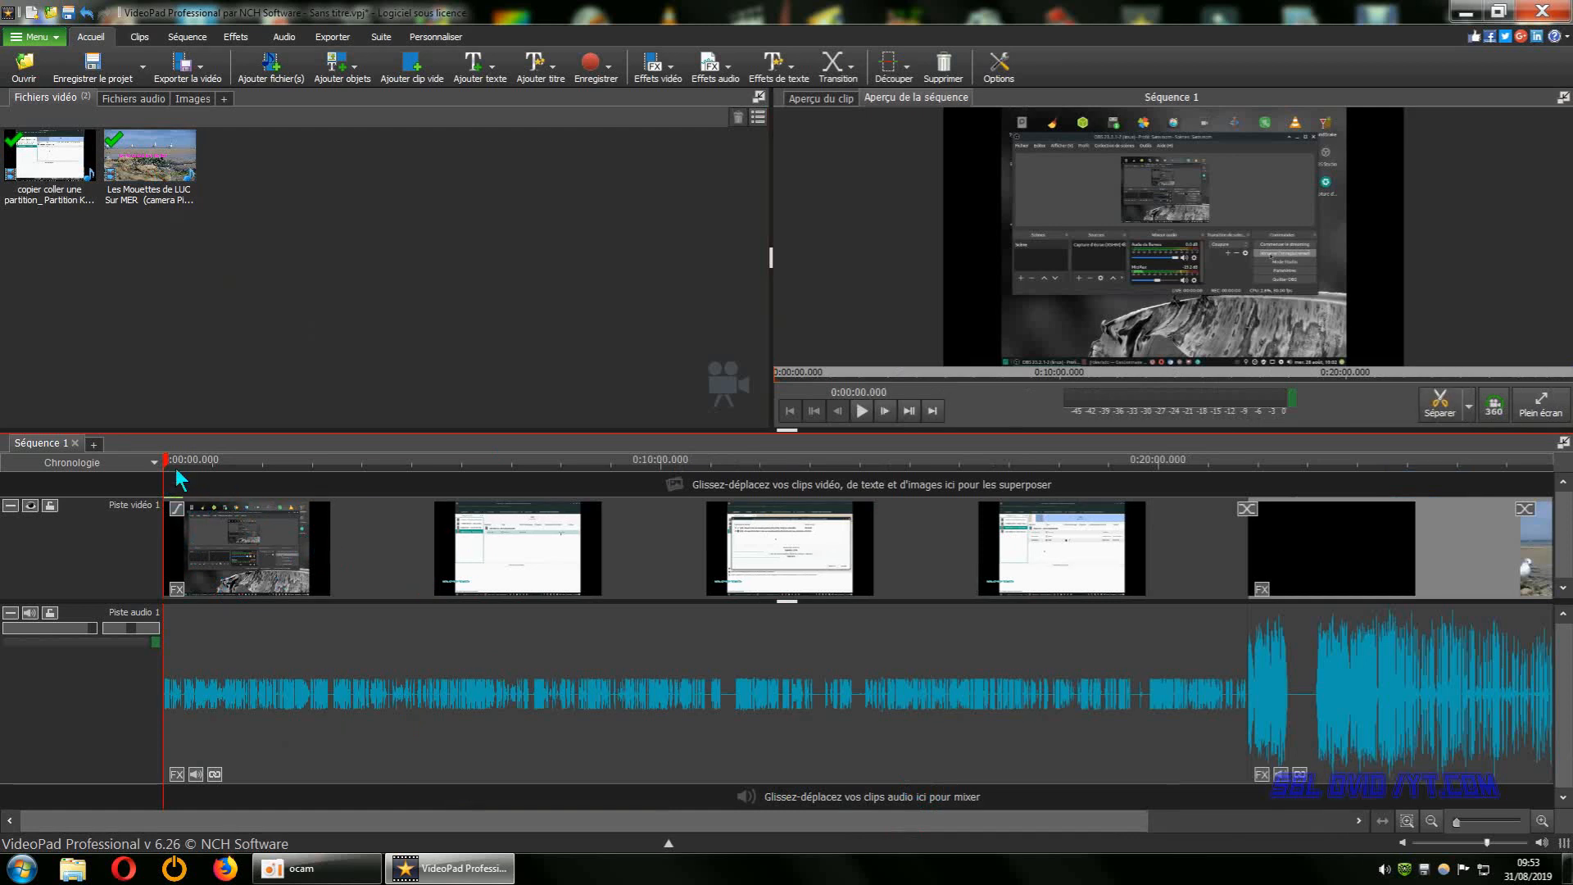
Preview Séquence 1 from about 0:02:51, 0:09:35 and 0:13:31, pausing playback after each check.
left_click_drag(172, 471, 306, 464)
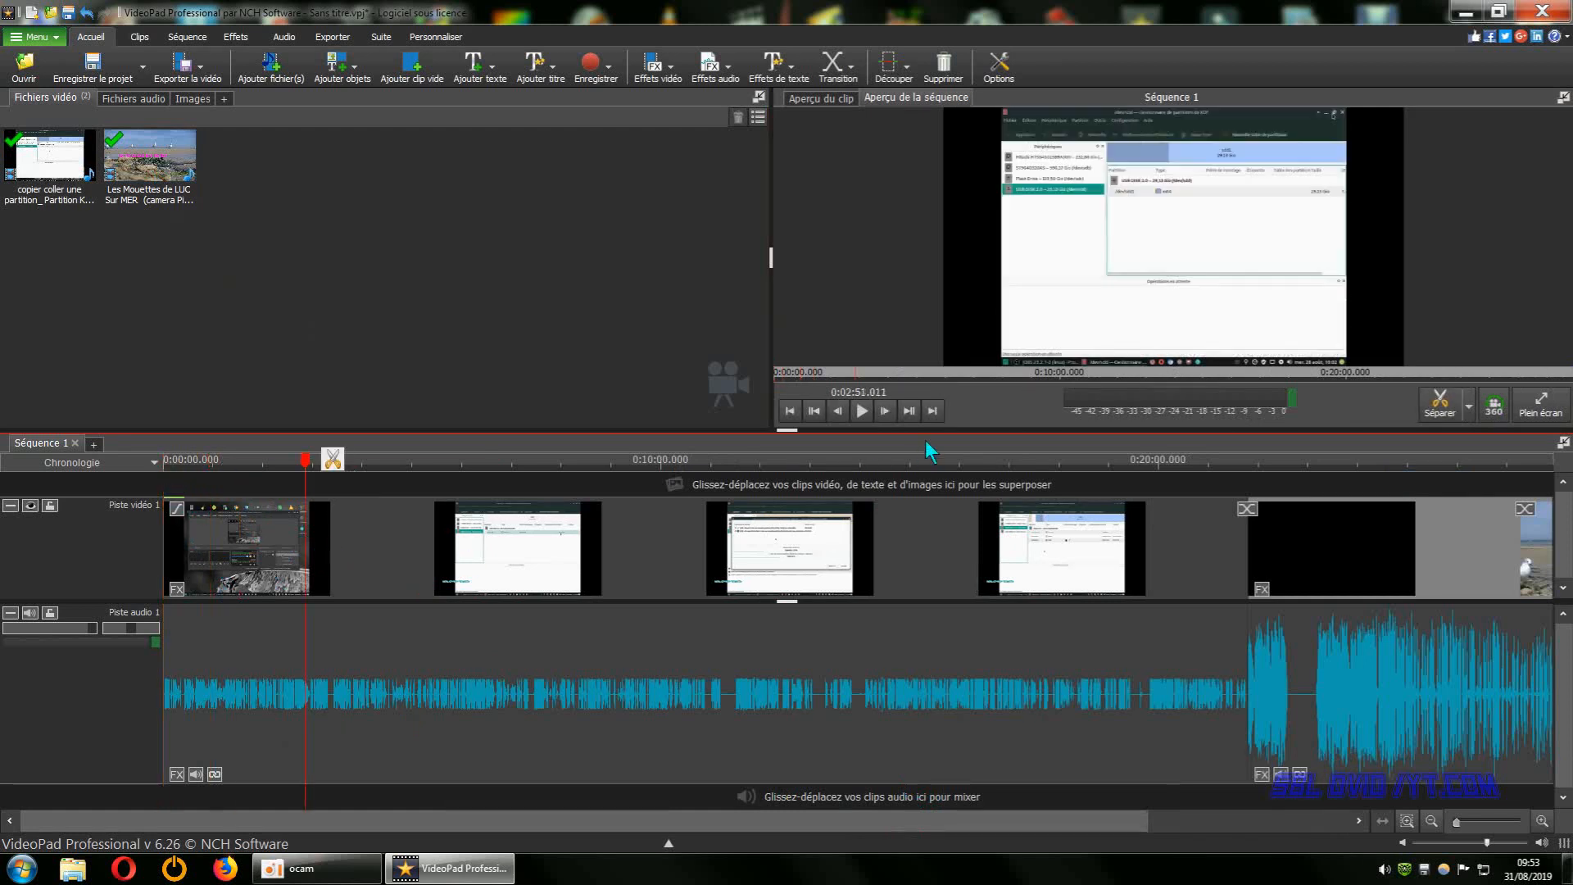
left_click(860, 411)
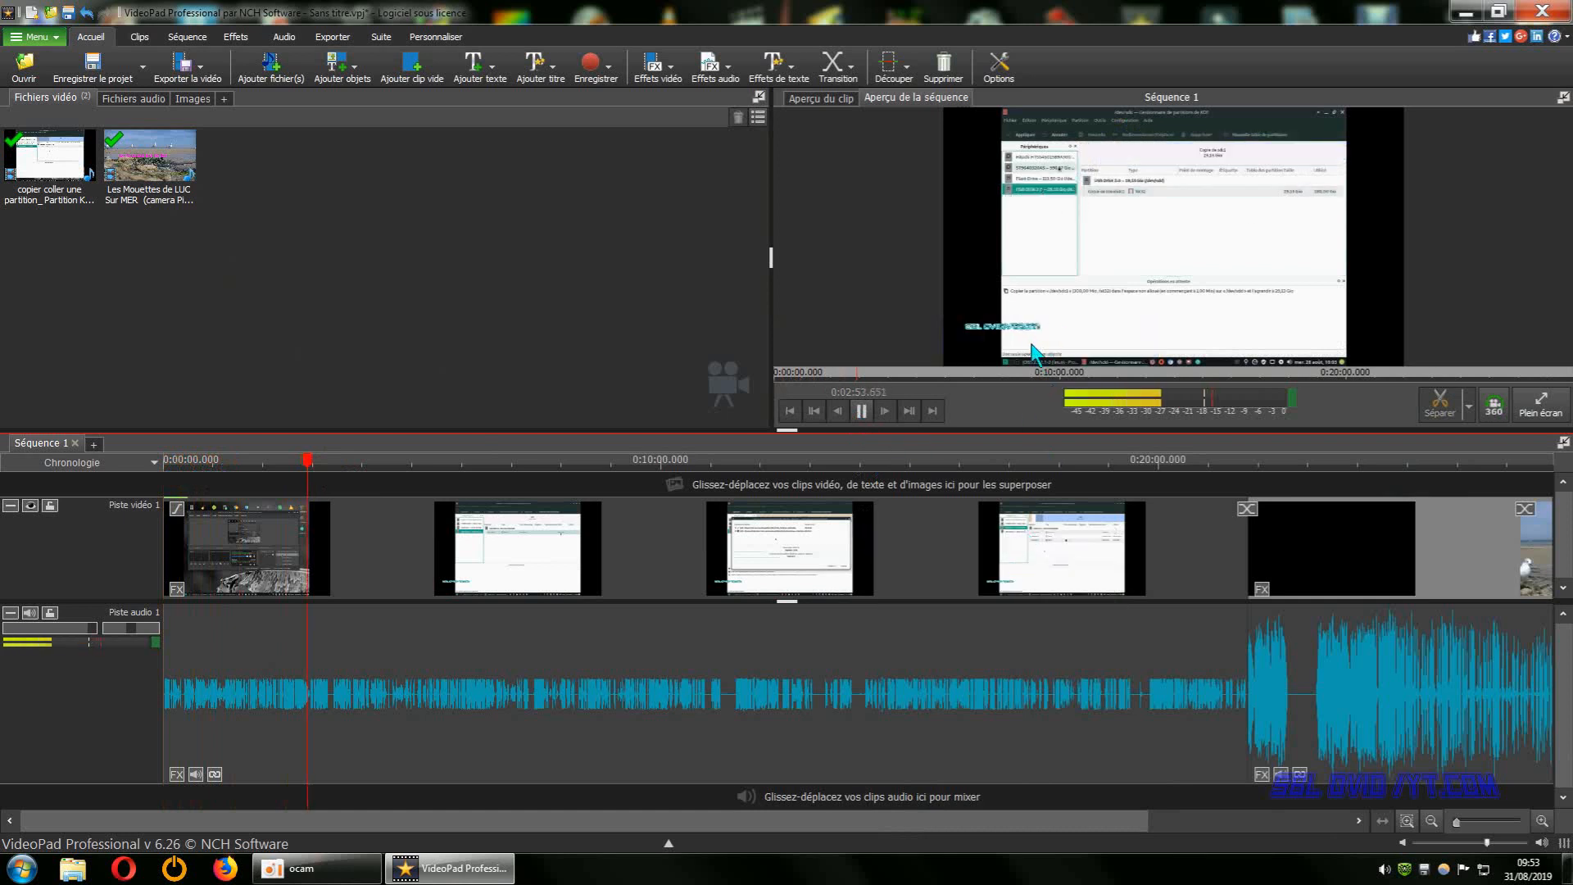
left_click(862, 411)
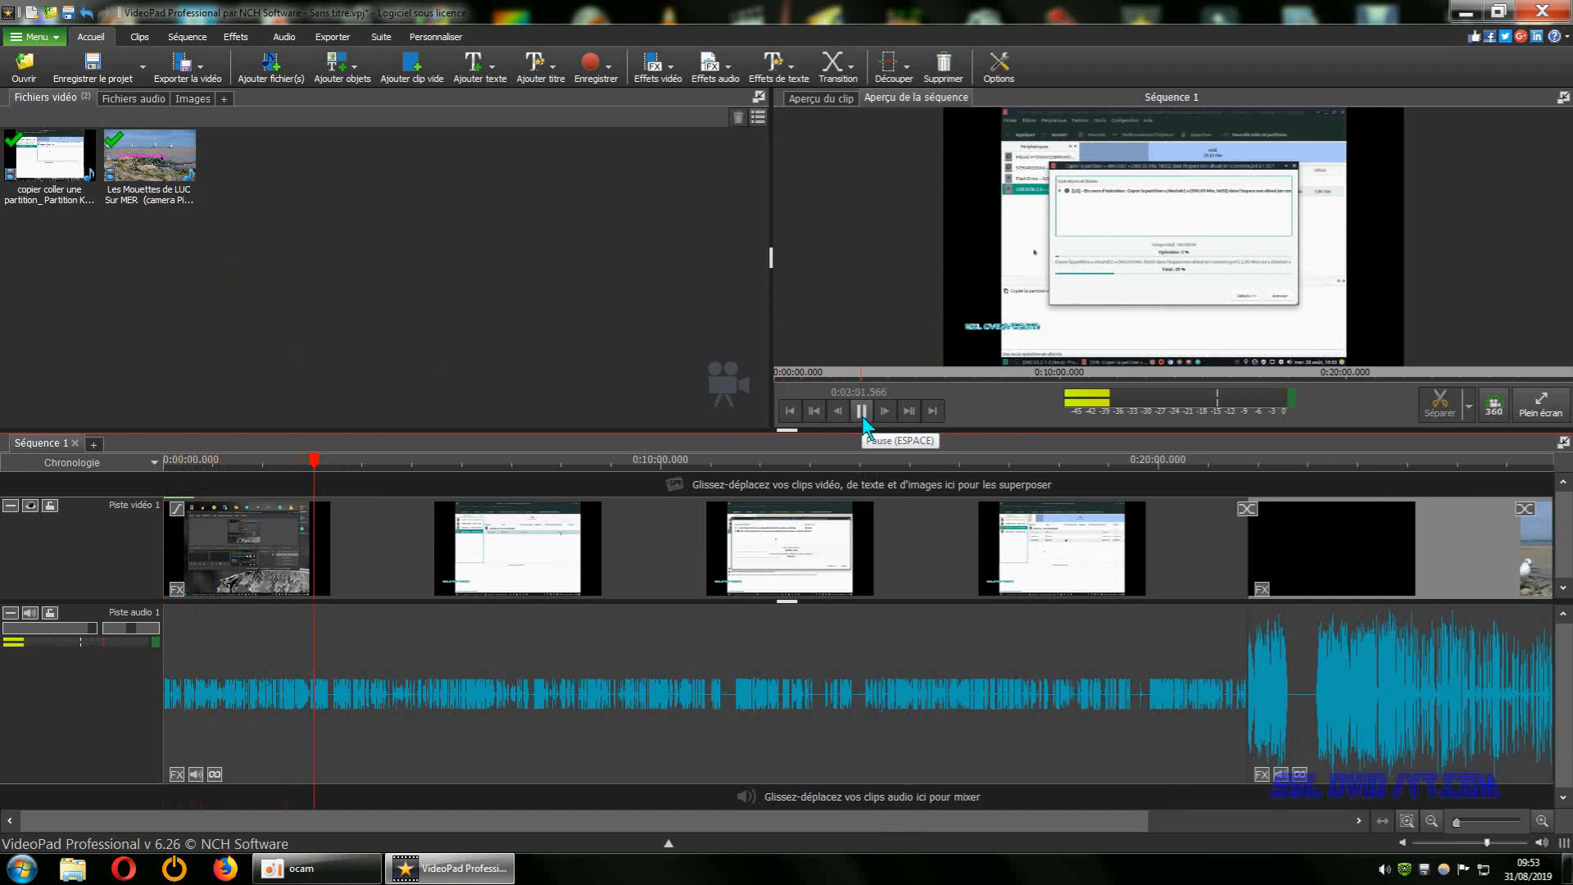
left_click_drag(314, 461, 636, 460)
left_click(863, 411)
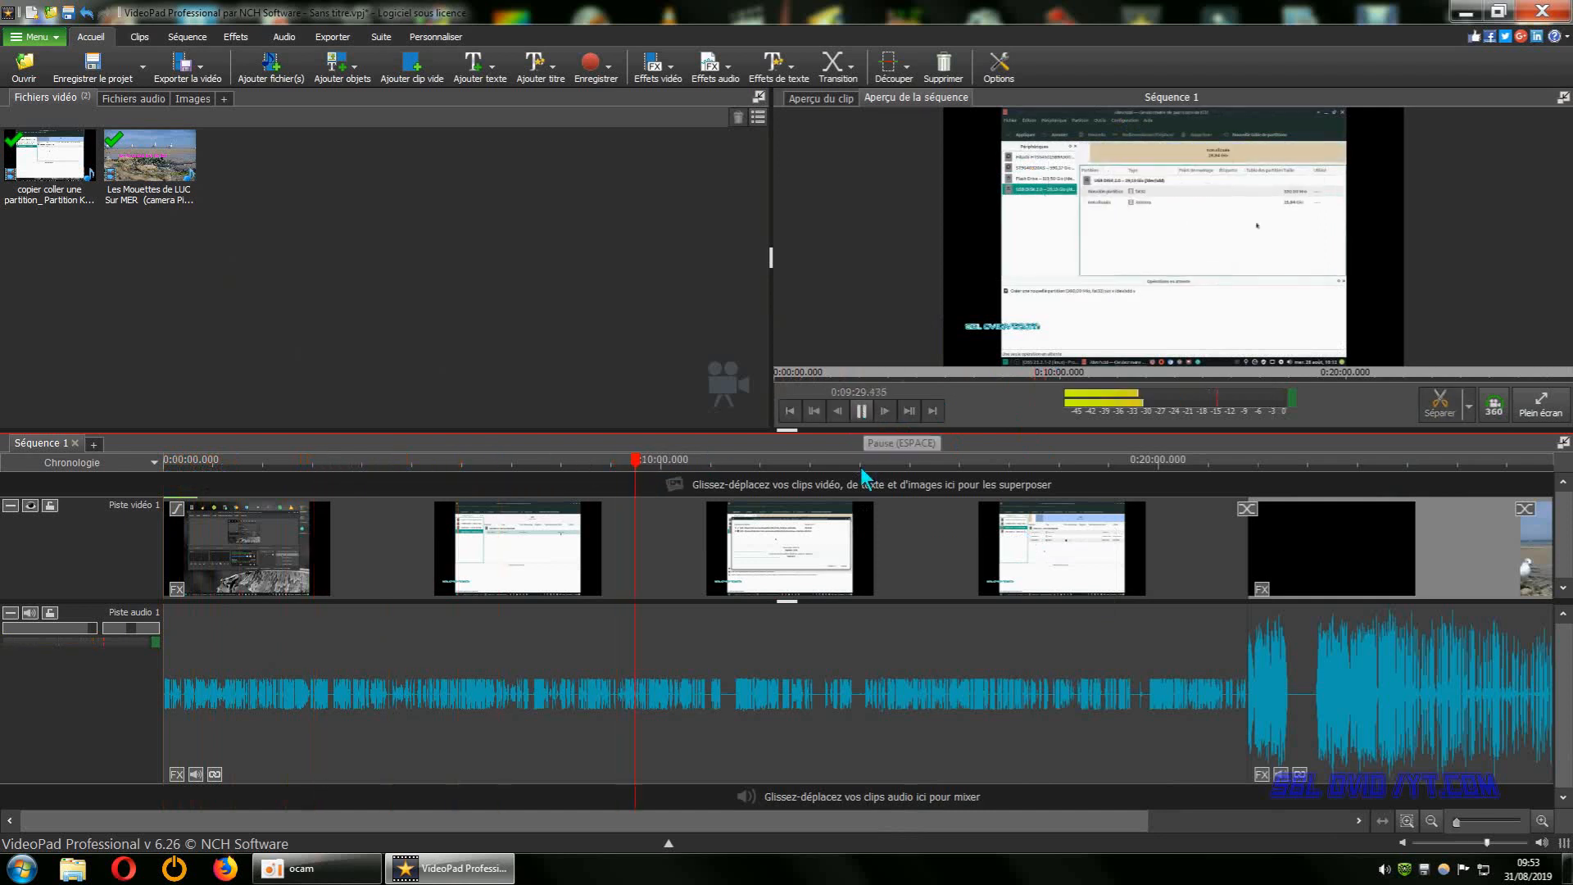
left_click(863, 412)
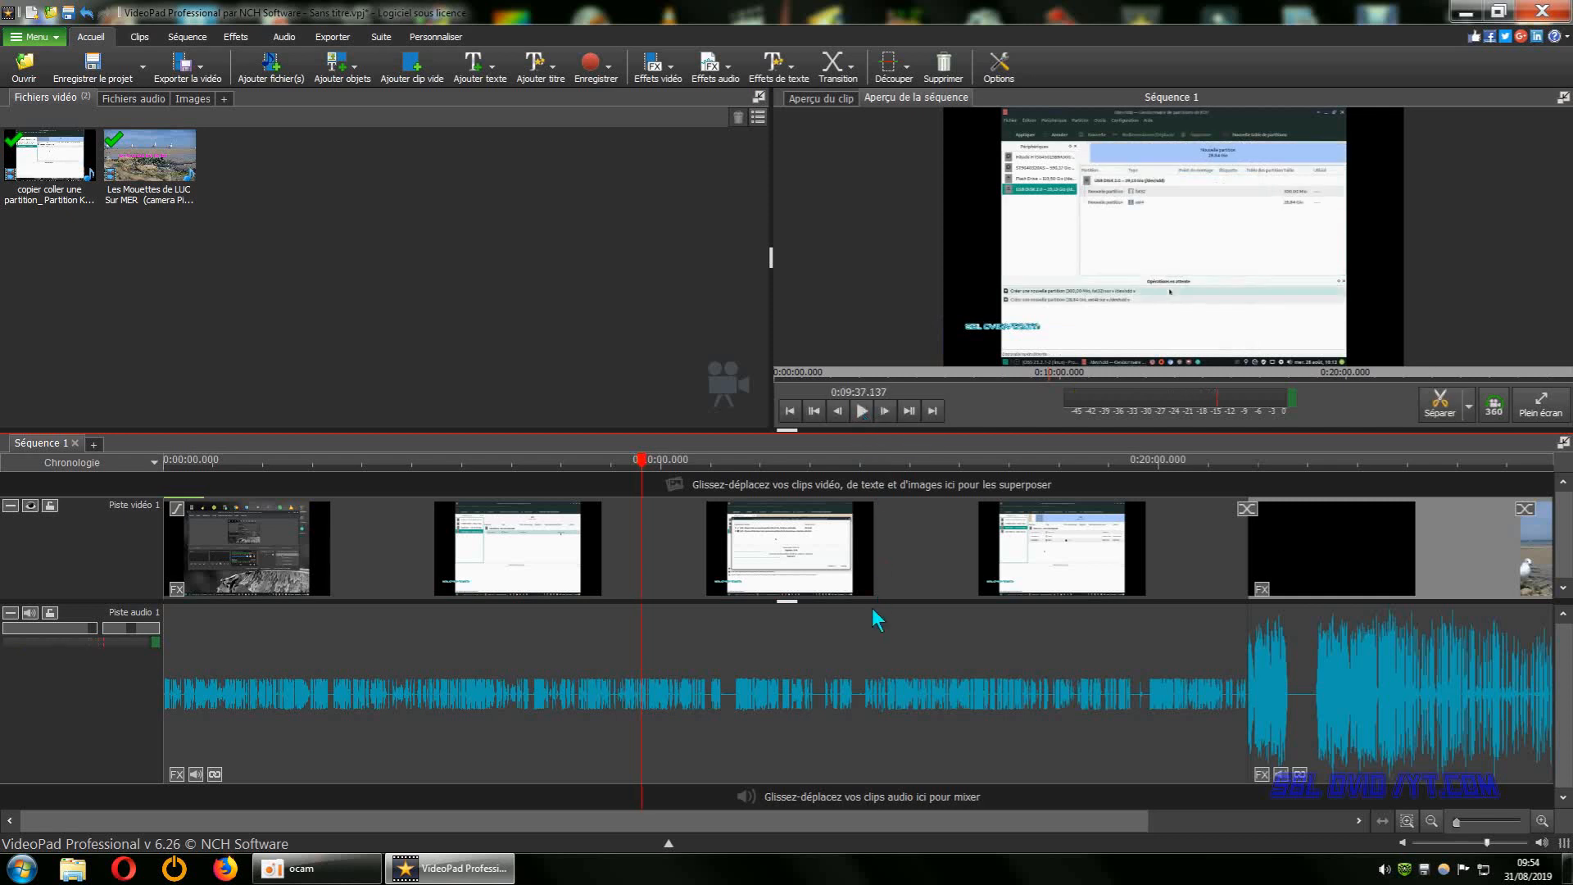
left_click_drag(643, 460, 835, 461)
left_click(862, 410)
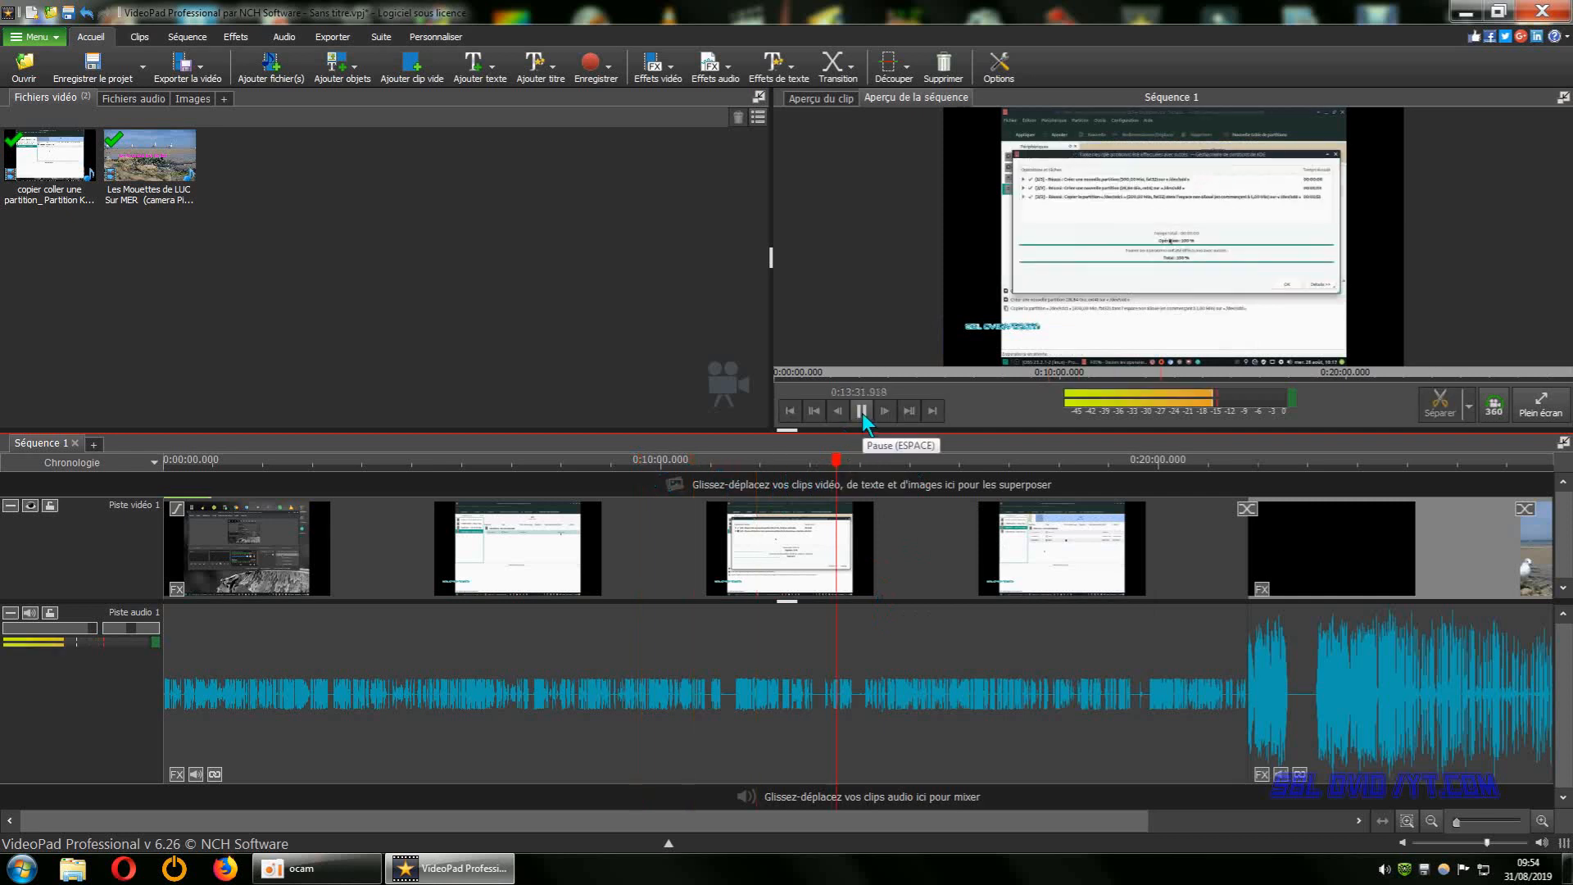
left_click(862, 411)
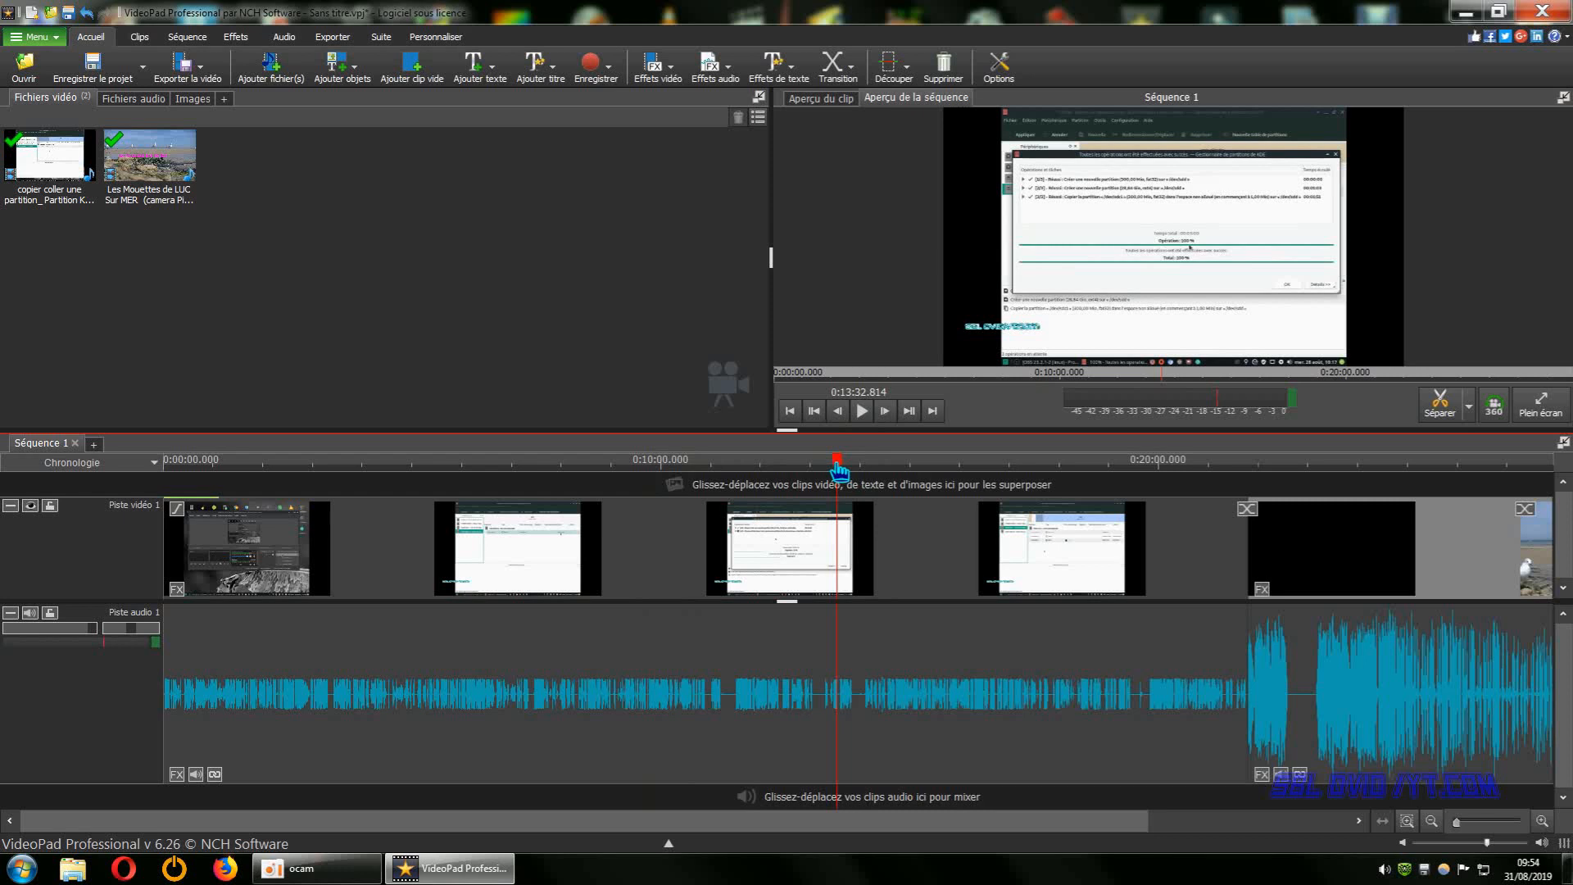
Check Séquence 1 at about 0:14:36, 0:16:17 and 0:07:51, playing it briefly from the last position.
left_click_drag(838, 467, 891, 461)
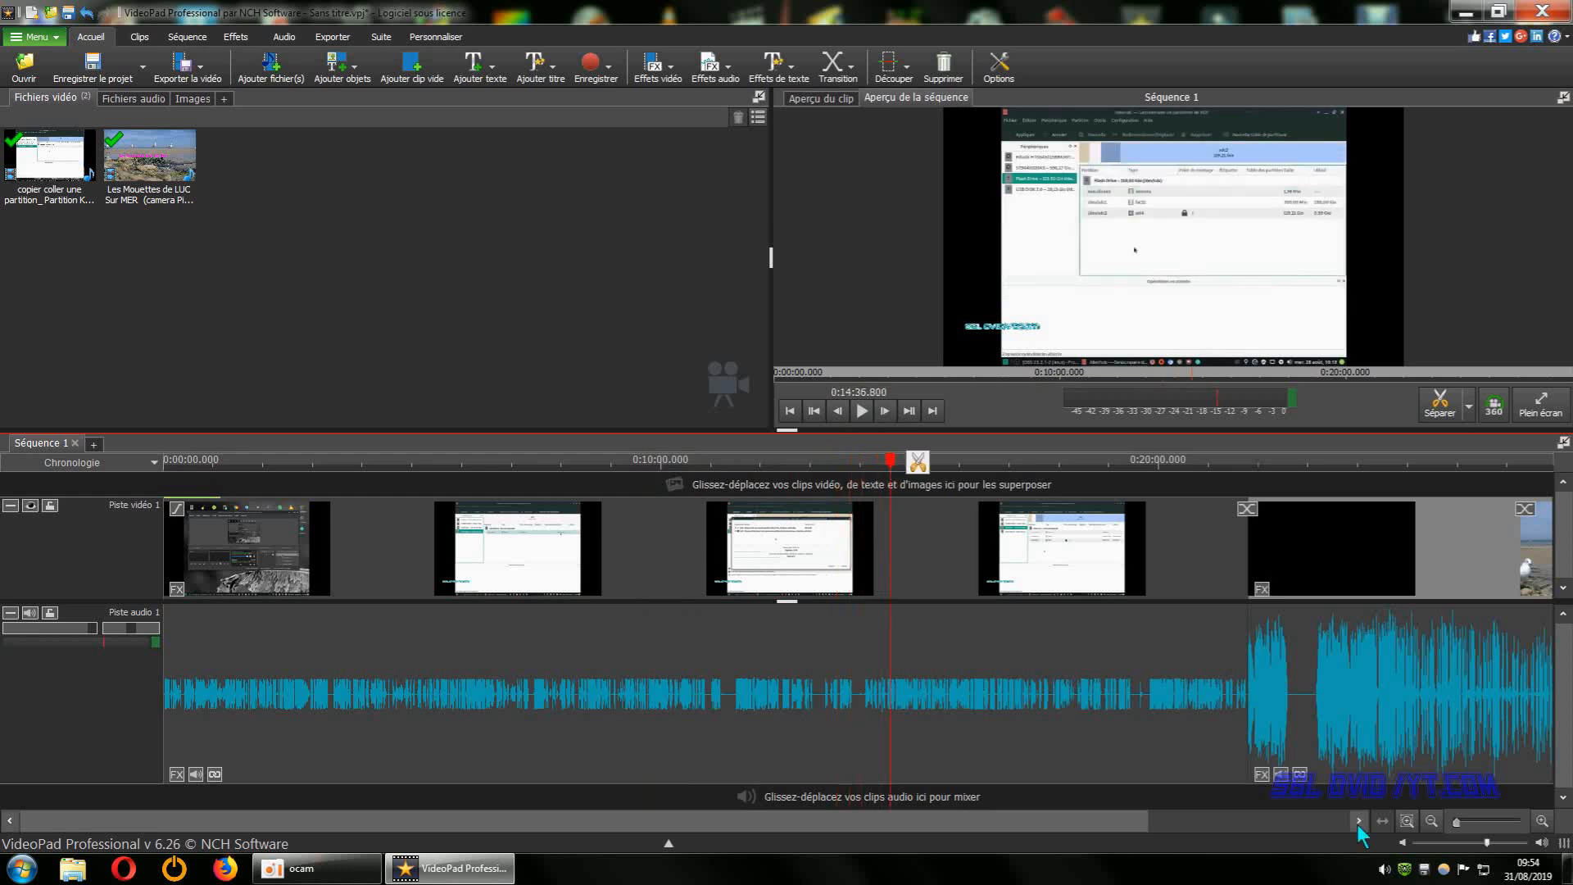
left_click(1434, 823)
left_click(1433, 823)
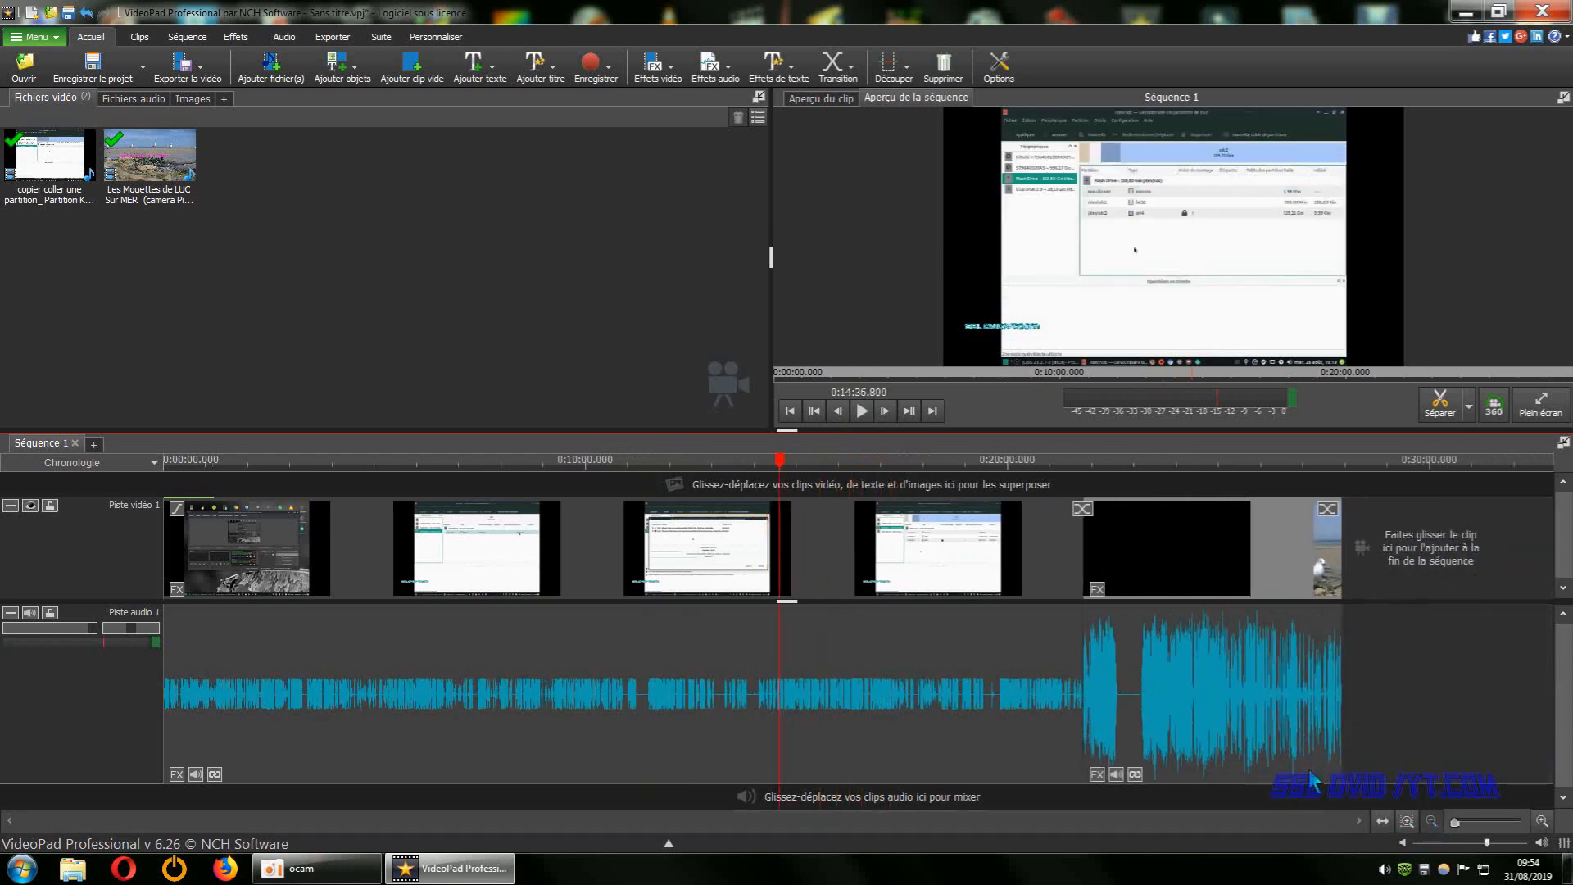
left_click_drag(781, 465, 852, 461)
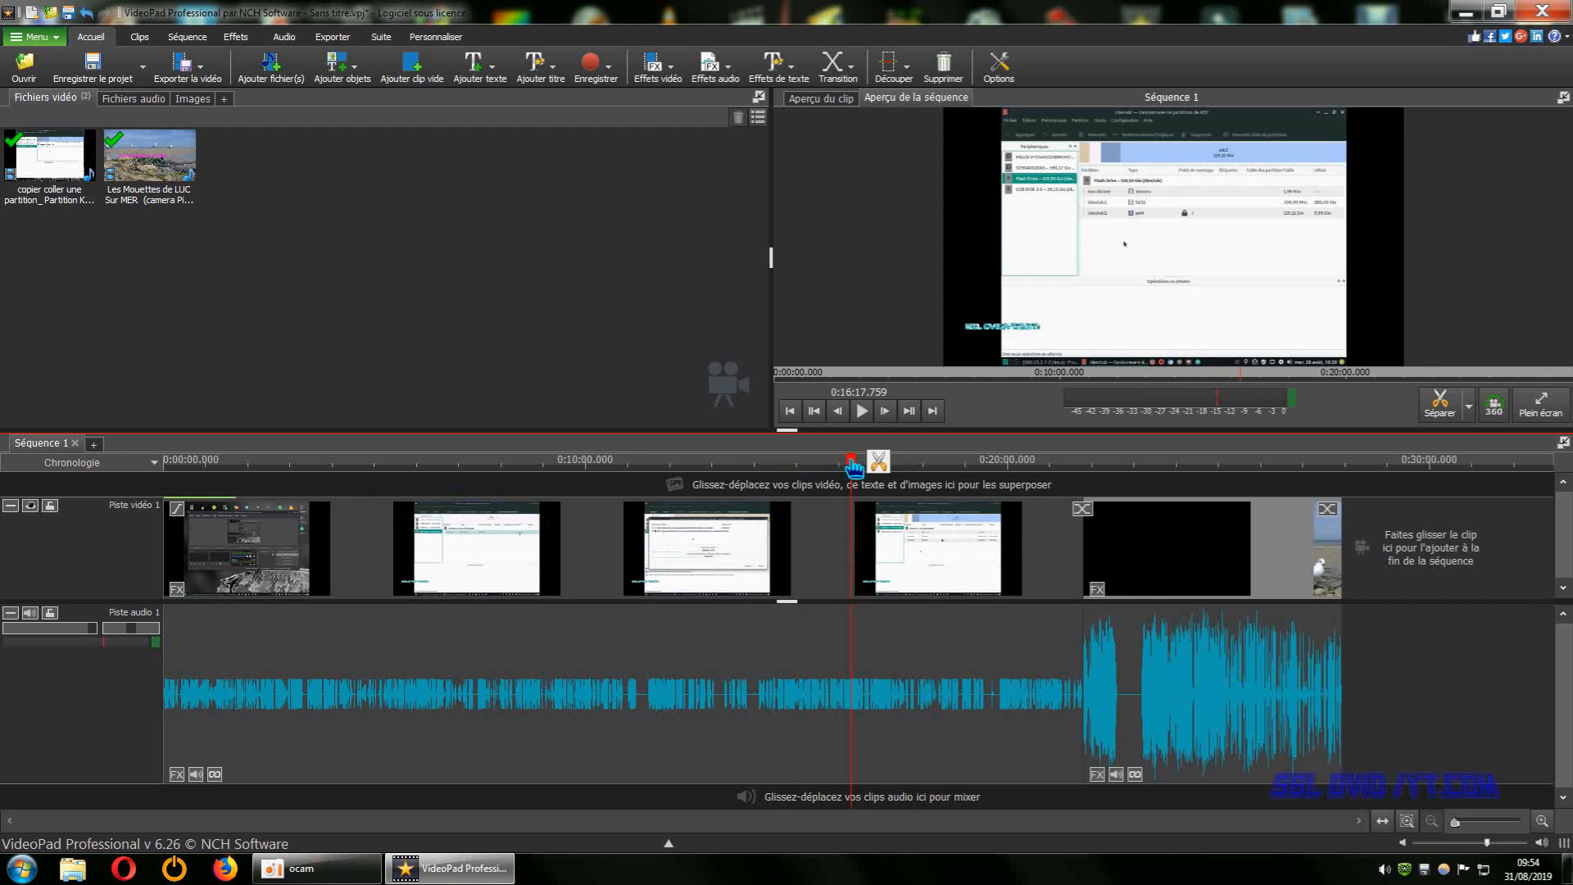
left_click_drag(852, 469, 497, 473)
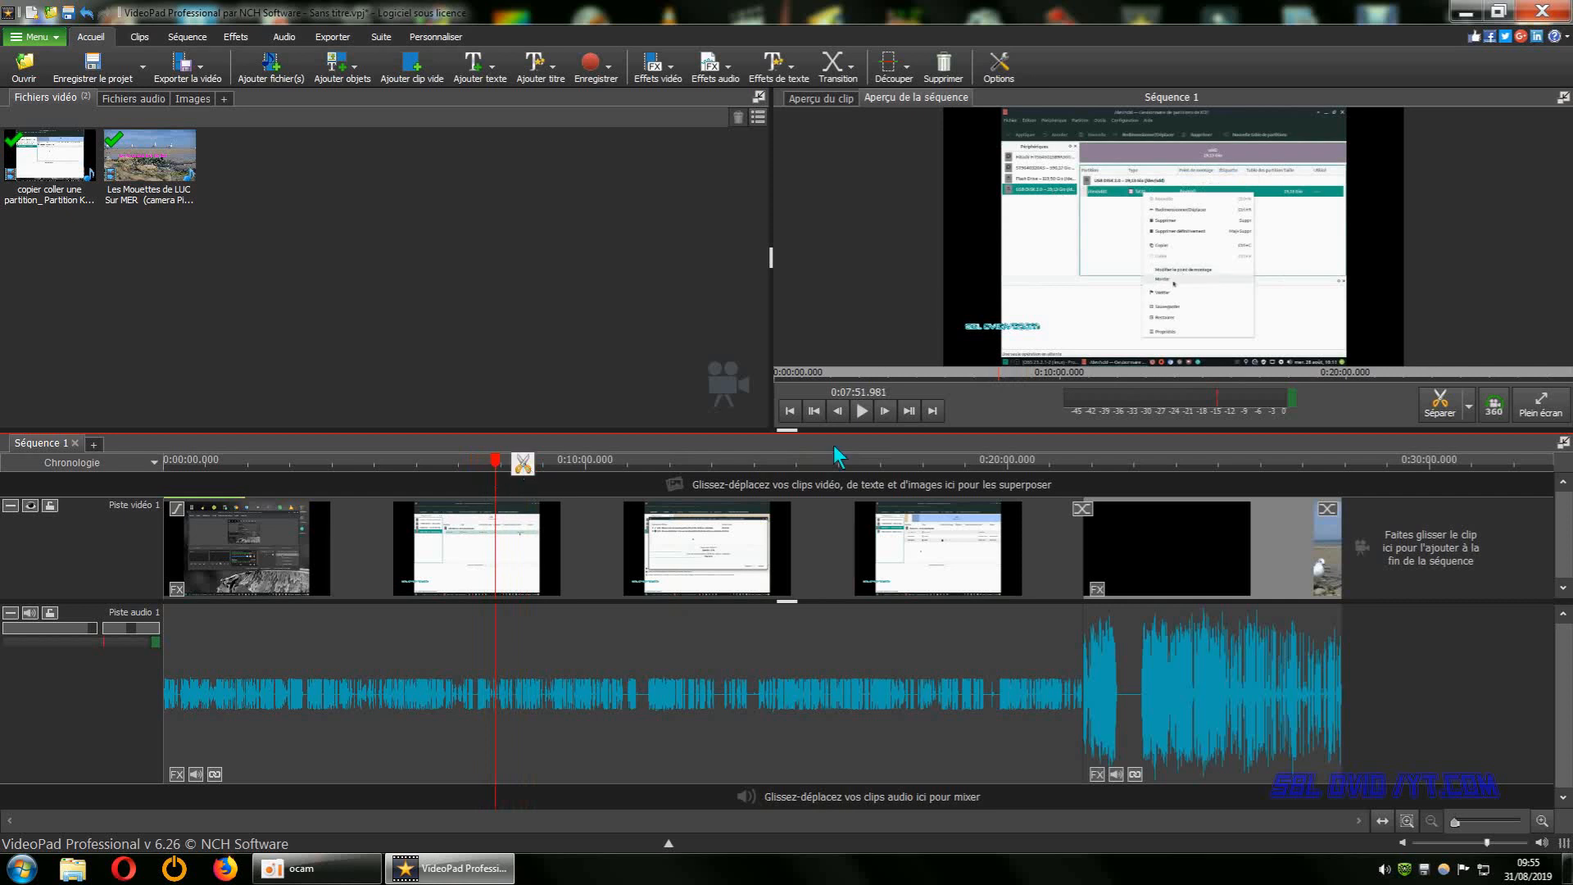
left_click(863, 412)
left_click(863, 411)
Split the "copier coller une partition" clip at about 0:08:39 and move the playhead back to about 0:08:09.
left_click_drag(502, 473, 528, 471)
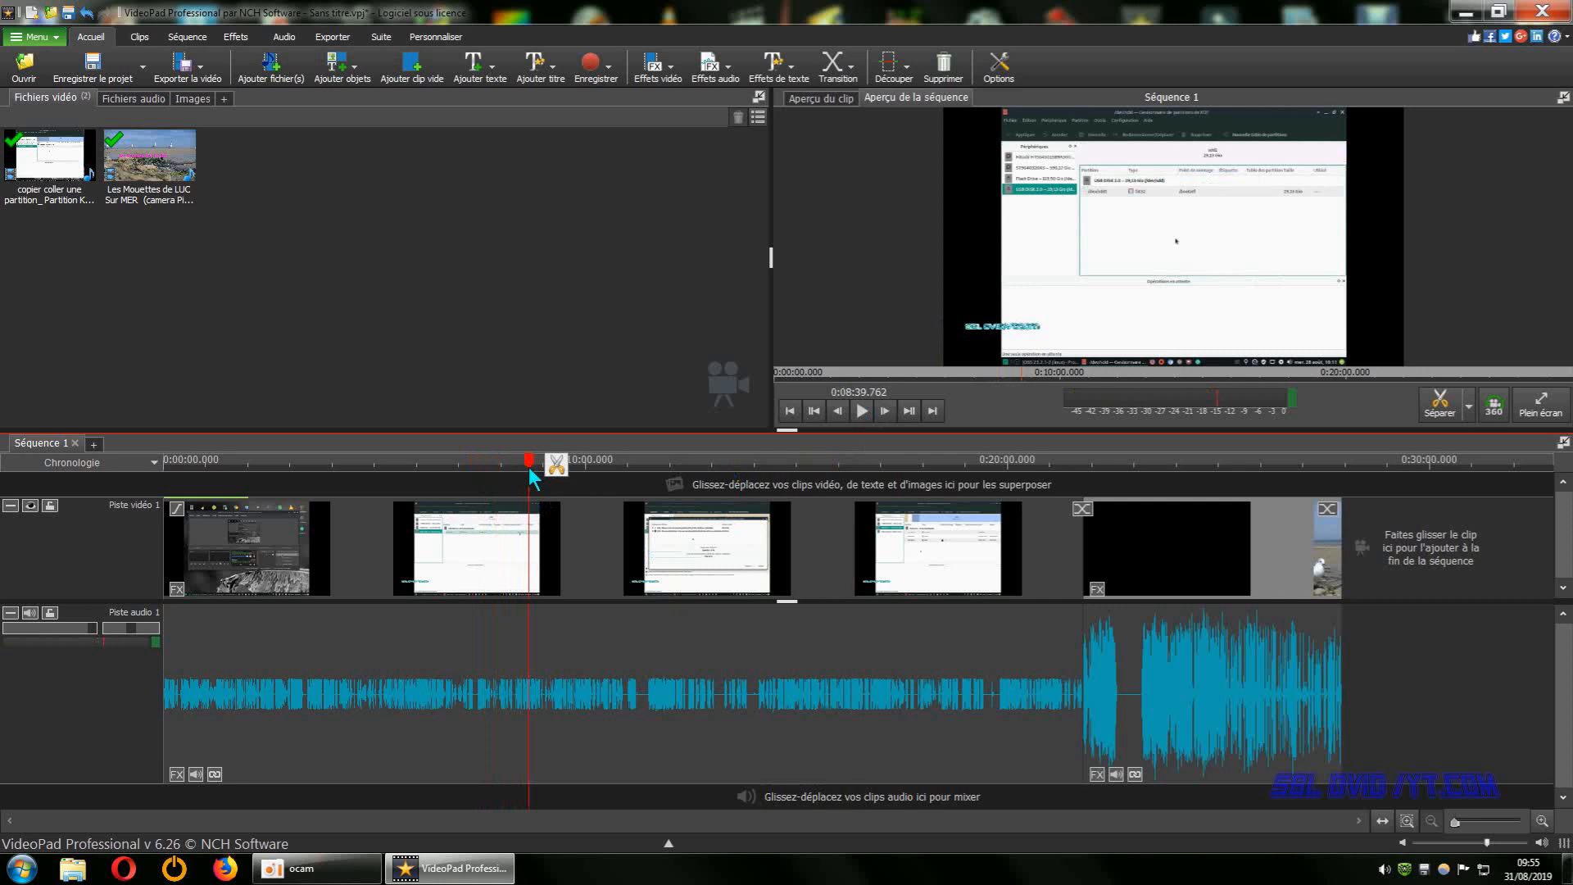
right_click(557, 545)
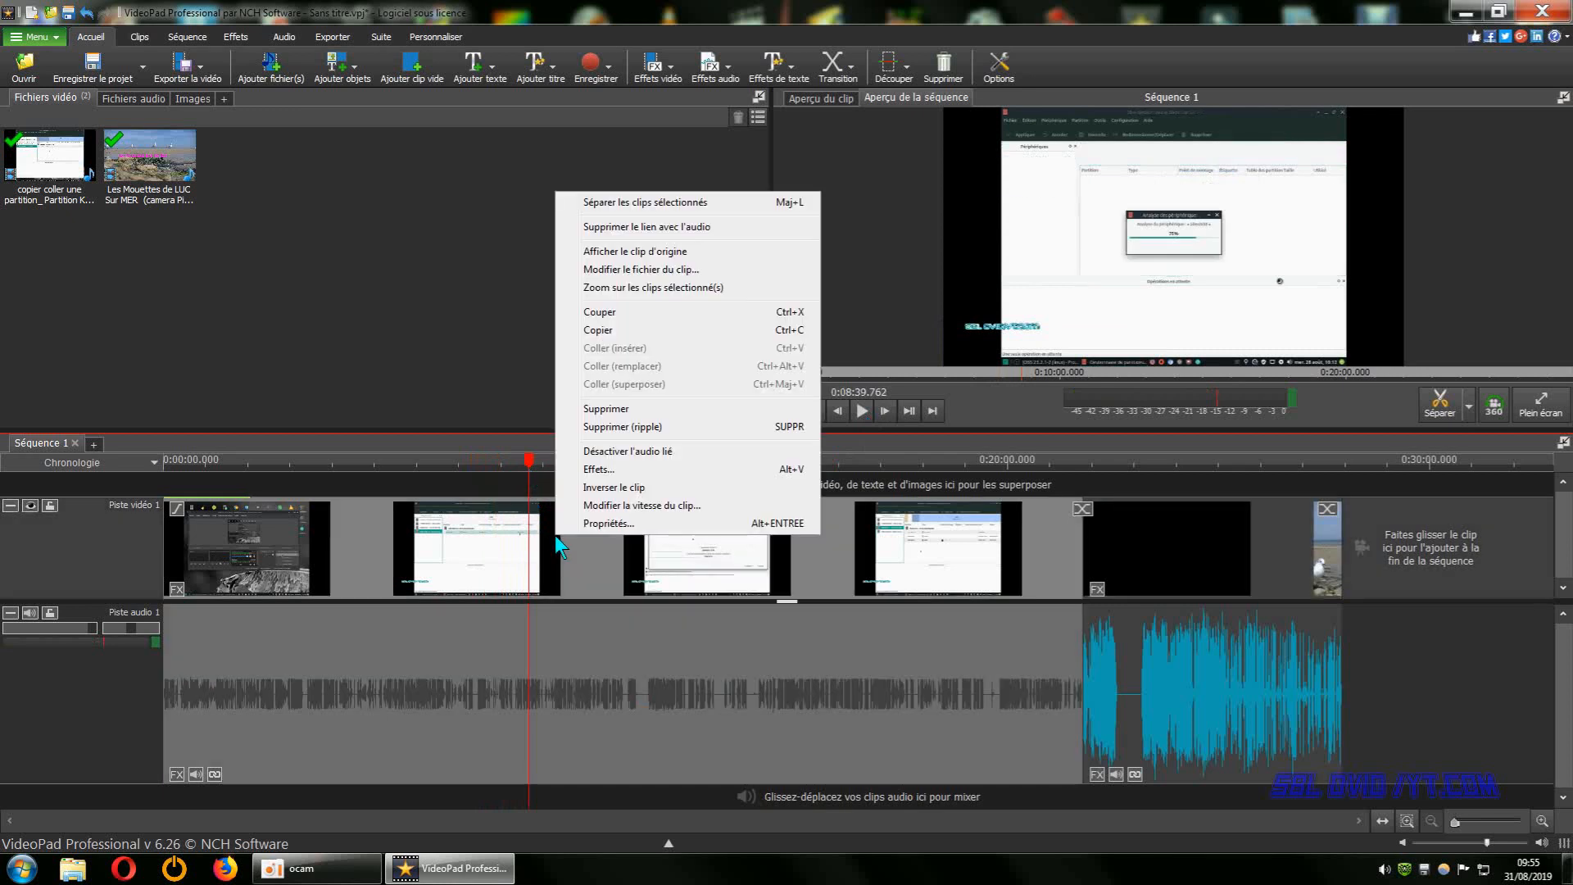
left_click(654, 205)
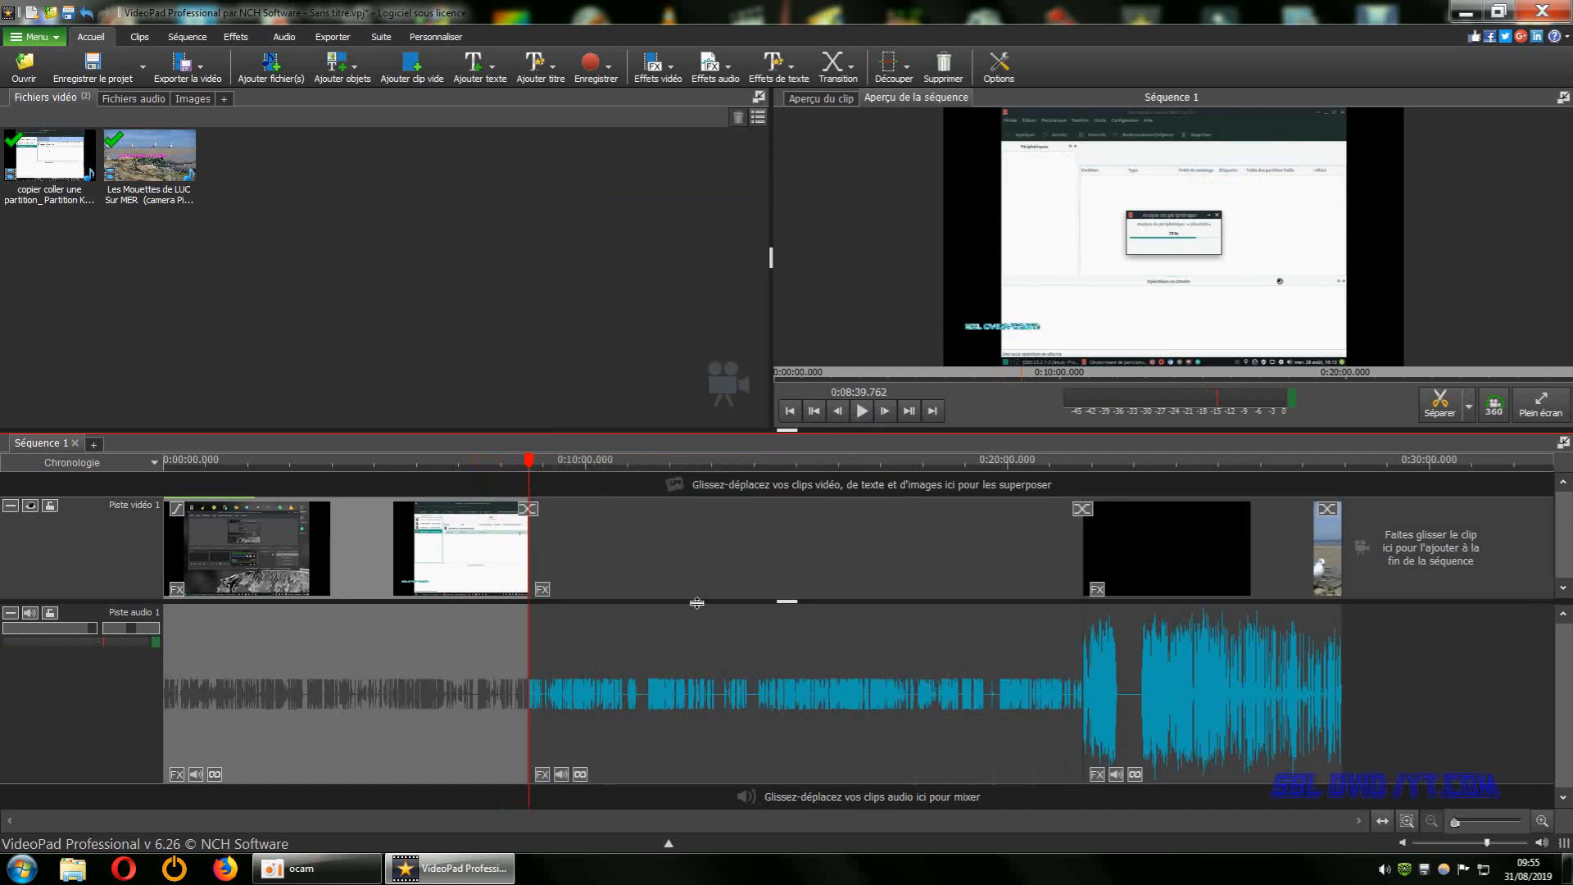
left_click_drag(529, 462, 507, 461)
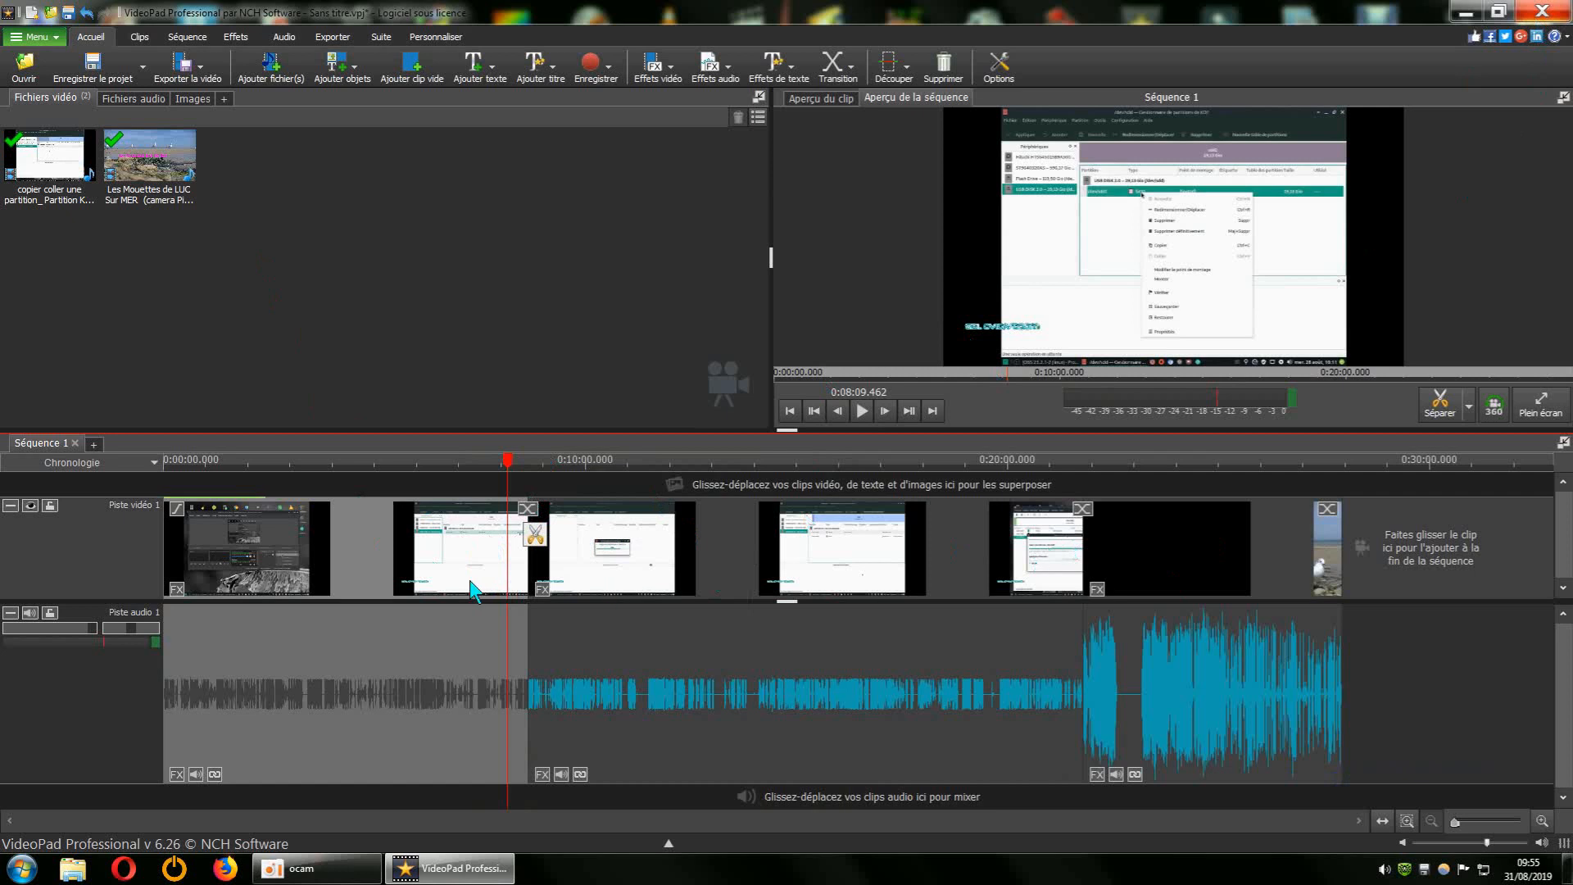
Close VideoPad and discard the project changes.
left_click(1544, 12)
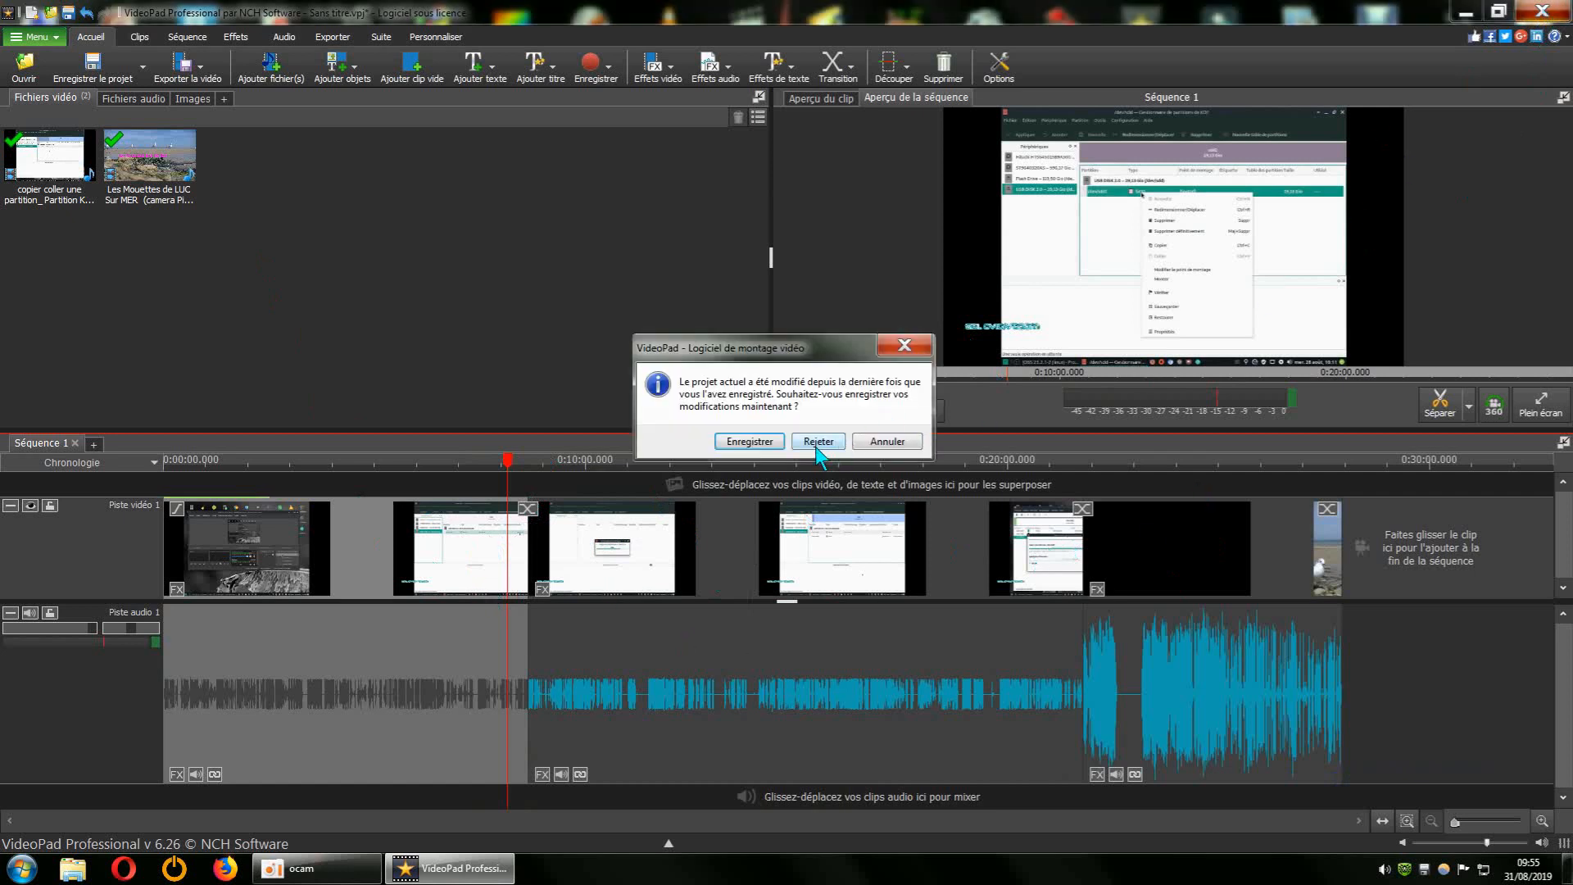
left_click(817, 442)
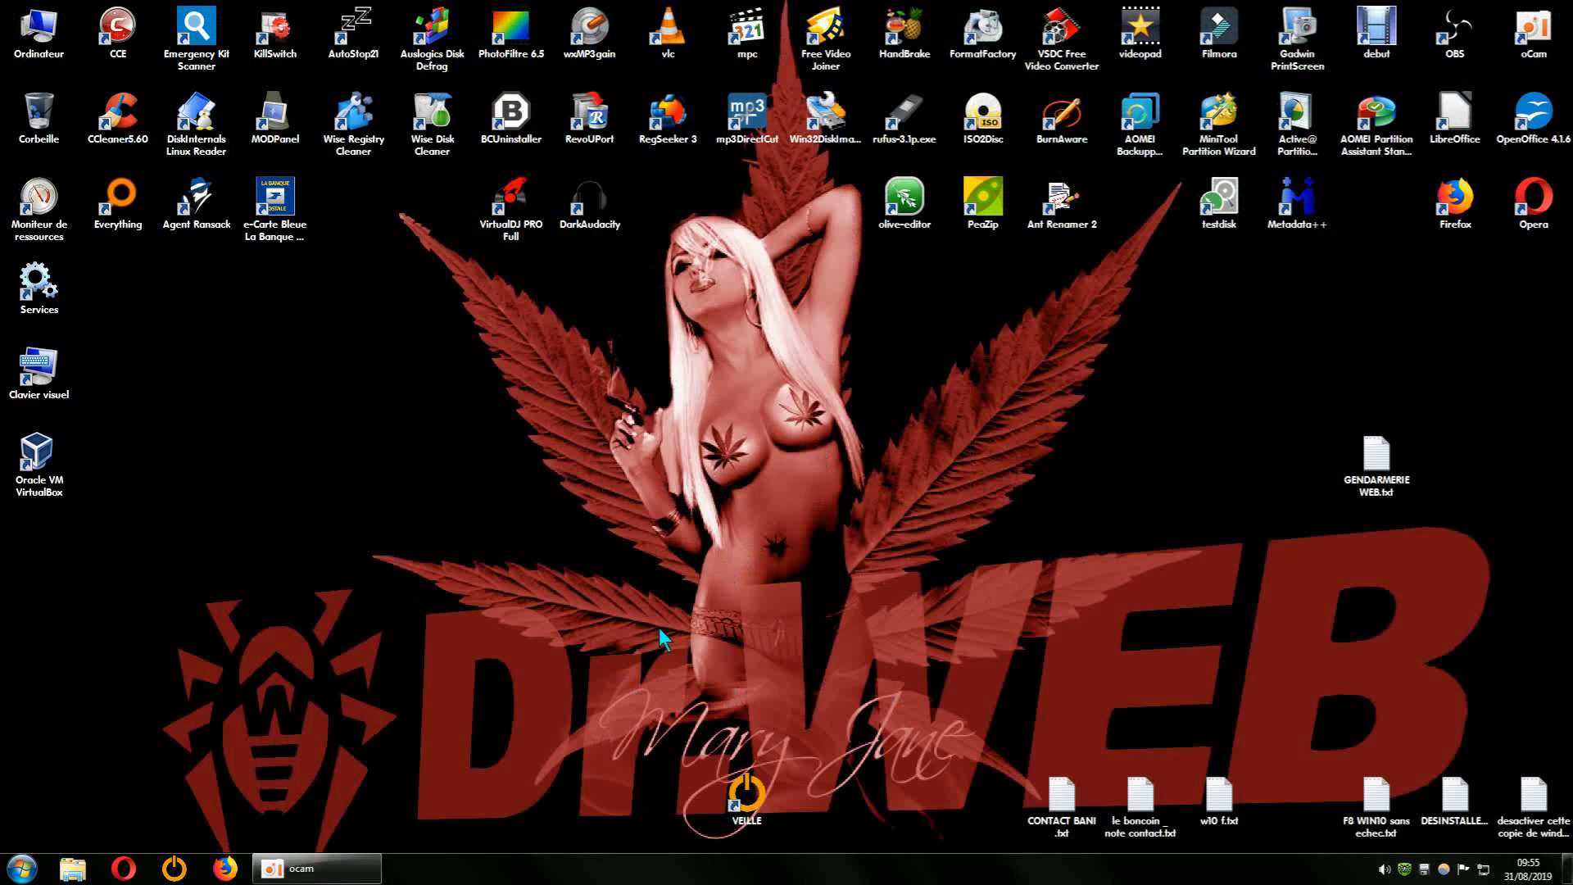